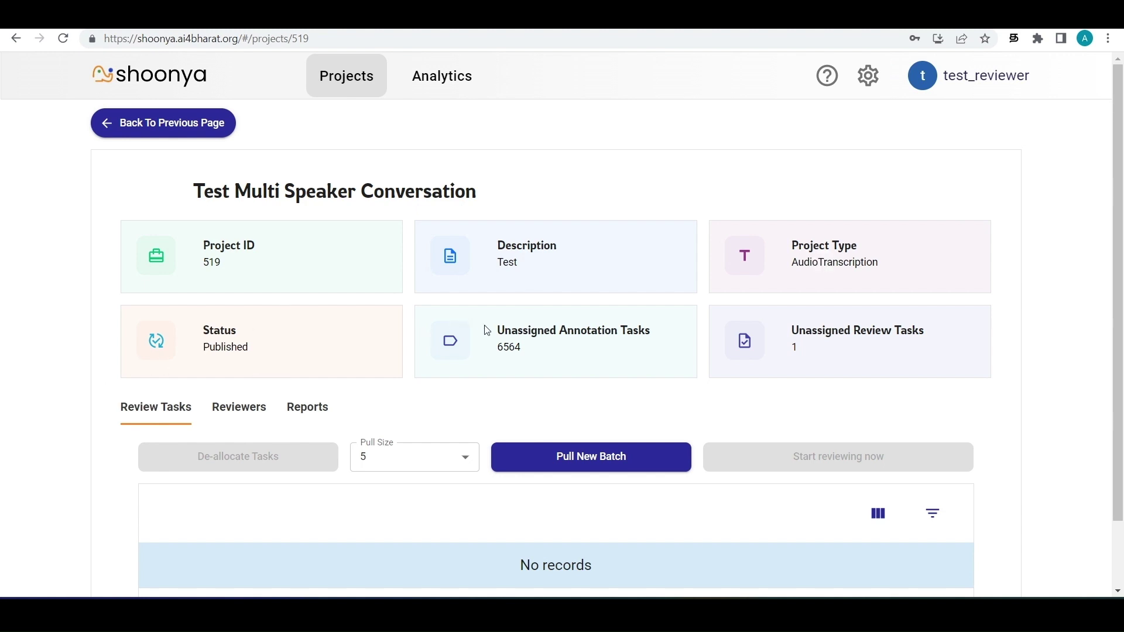
Highlight the unassigned annotation and review task counts on the project page.
{"action": "mouse_move", "coordinate": [489, 332]}
{"action": "left_mouse_down"}
{"action": "mouse_move", "coordinate": [651, 331]}
{"action": "mouse_move", "coordinate": [508, 350]}
{"action": "left_mouse_up"}
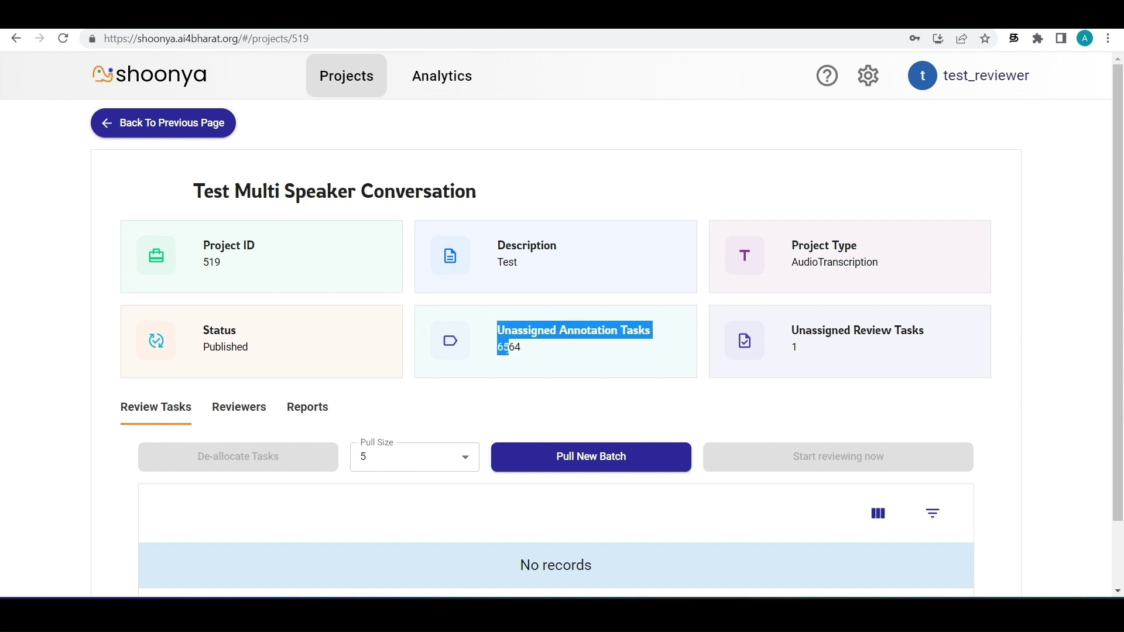
{"action": "left_click", "coordinate": [796, 325]}
{"action": "left_click_drag", "start_coordinate": [797, 325], "coordinate": [823, 351]}
{"action": "left_click", "coordinate": [873, 350]}
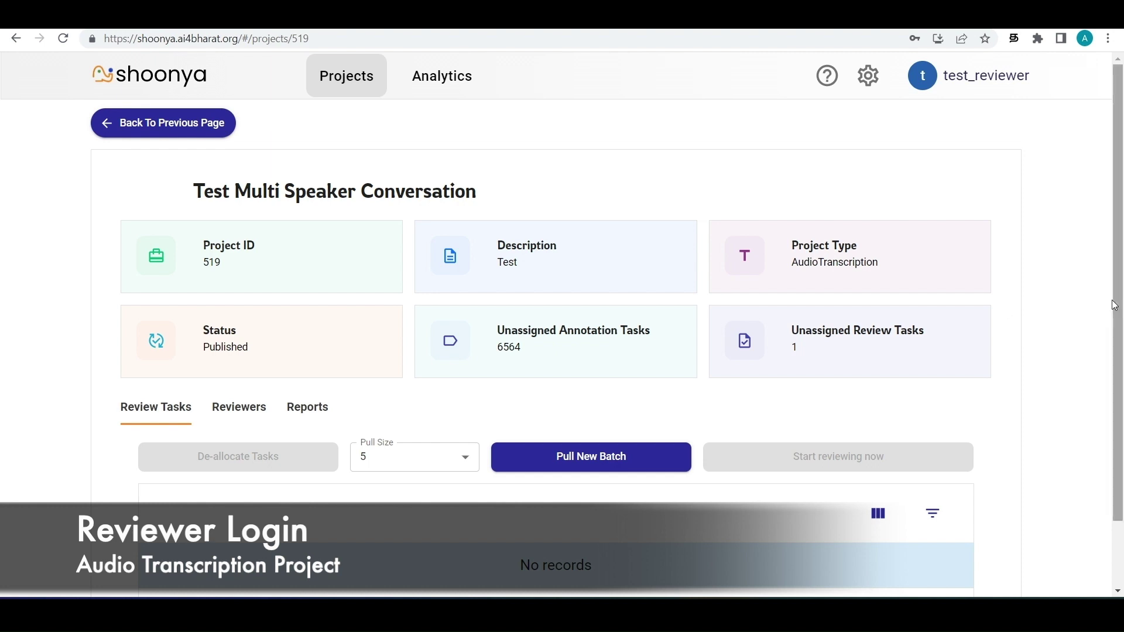
Pull a new batch of review tasks with the pull size left at 5.
{"action": "scroll", "coordinate": [1115, 351], "scroll_direction": "down", "scroll_amount": 2}
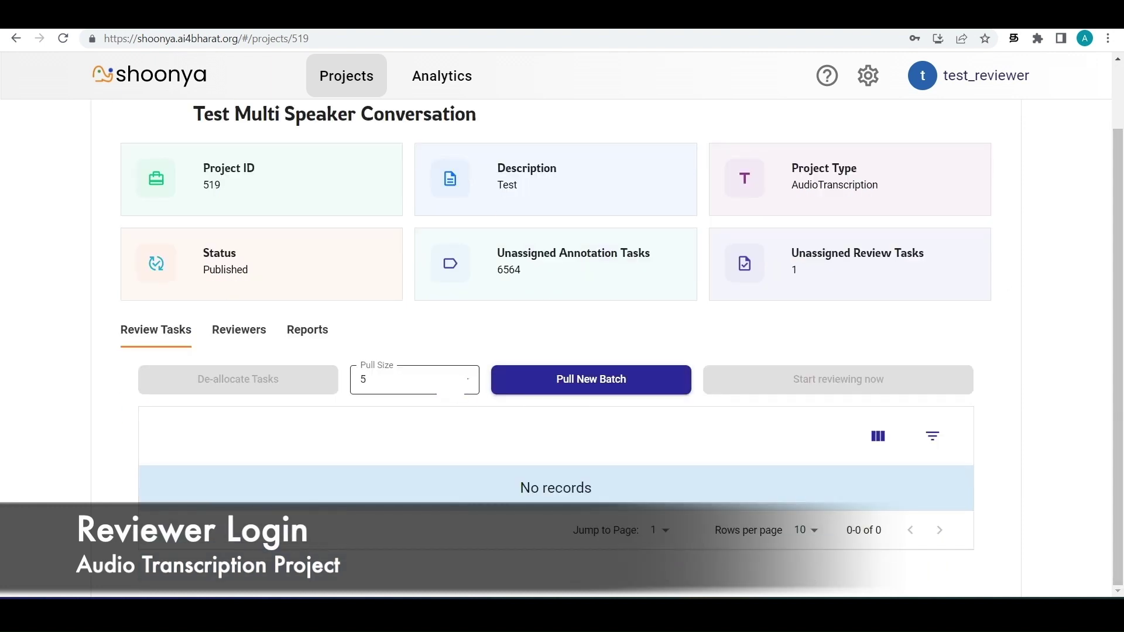
{"action": "left_click", "coordinate": [451, 388]}
{"action": "left_click", "coordinate": [609, 450]}
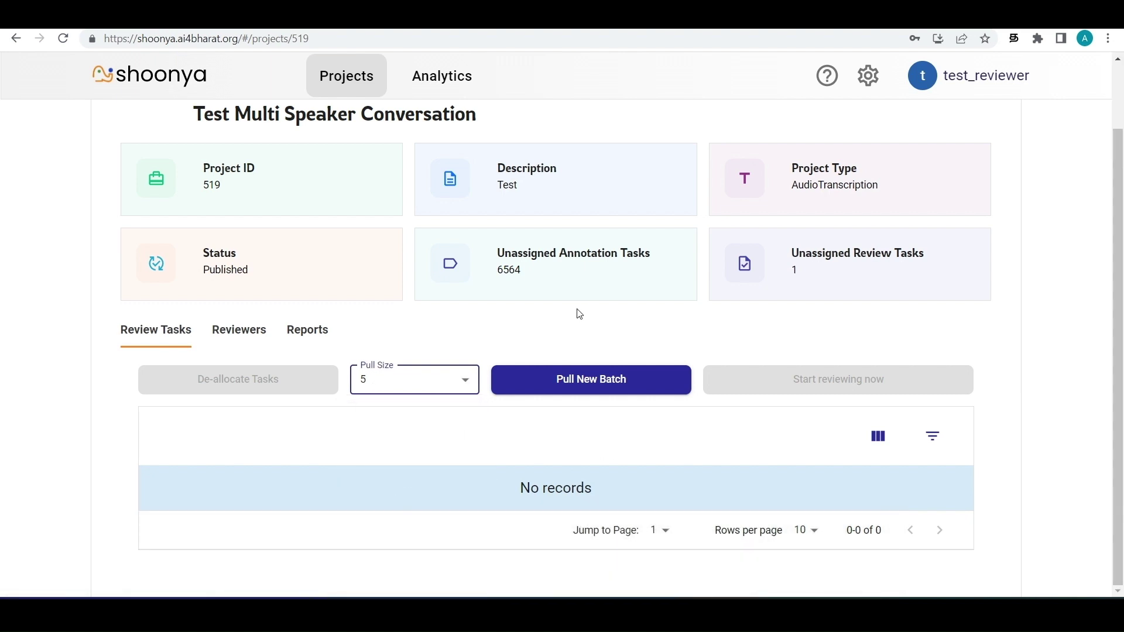
{"action": "left_click", "coordinate": [566, 379]}
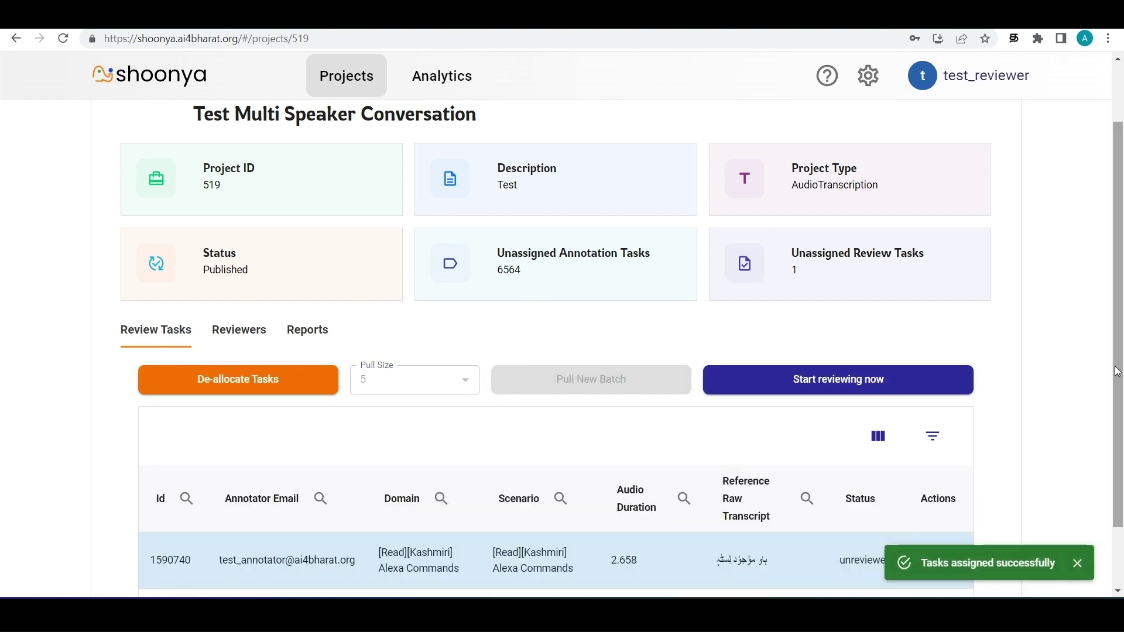
{"action": "scroll", "coordinate": [556, 352], "scroll_direction": "down", "scroll_amount": 2}
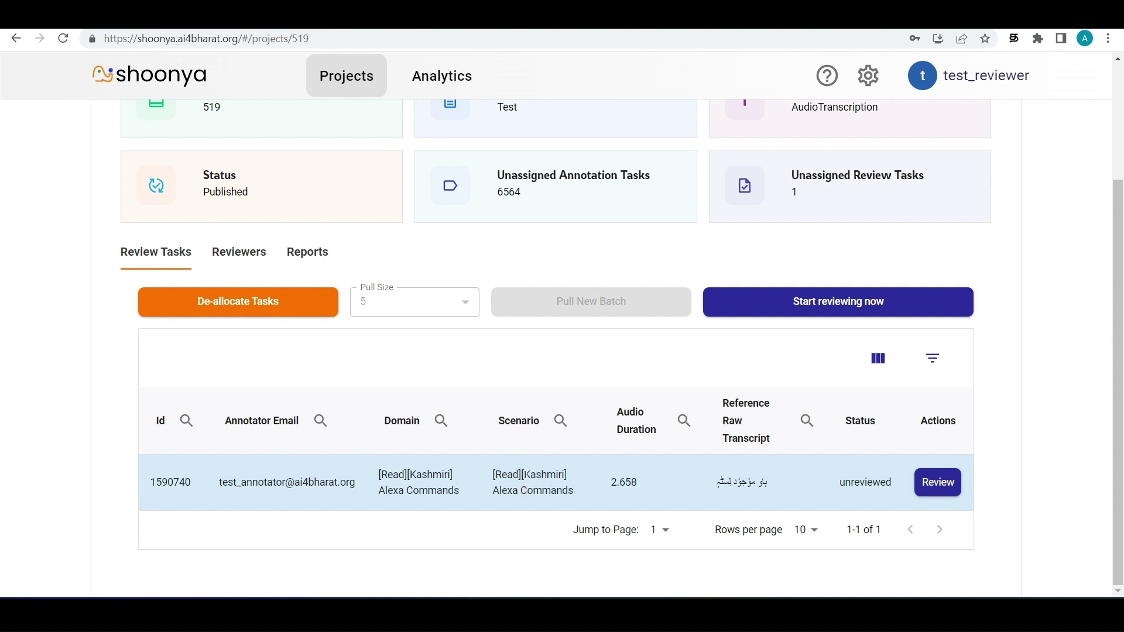
{"action": "left_click", "coordinate": [640, 488]}
{"action": "left_click", "coordinate": [739, 474]}
{"action": "left_click", "coordinate": [934, 360]}
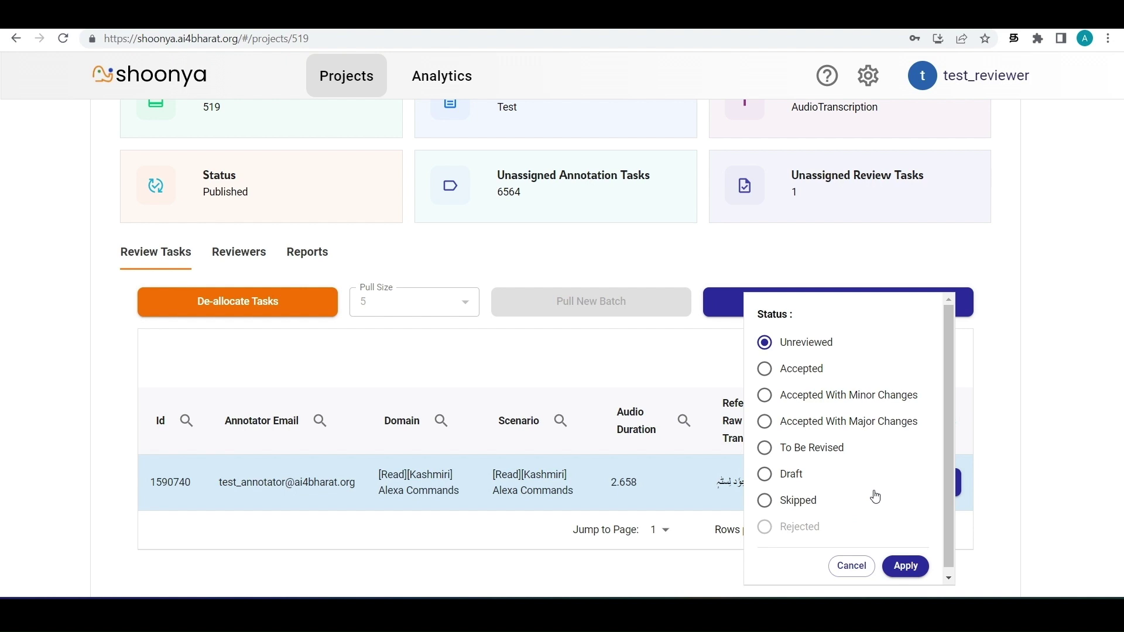
{"action": "left_click", "coordinate": [1028, 531]}
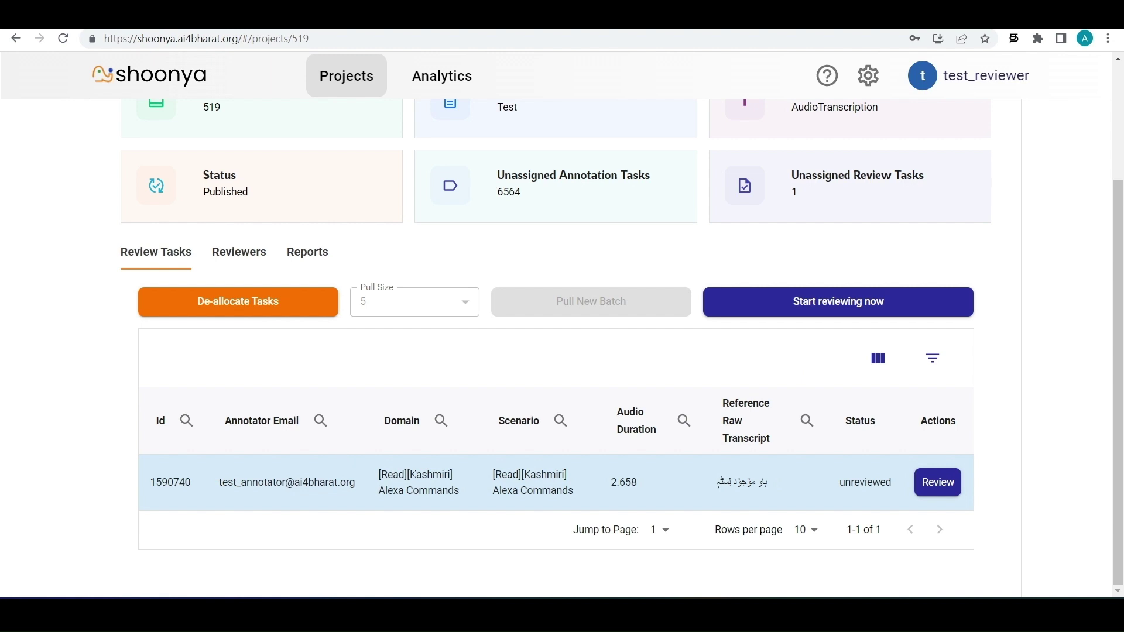
De-allocate the project's unreviewed tasks and reload the project page.
{"action": "left_click", "coordinate": [221, 314]}
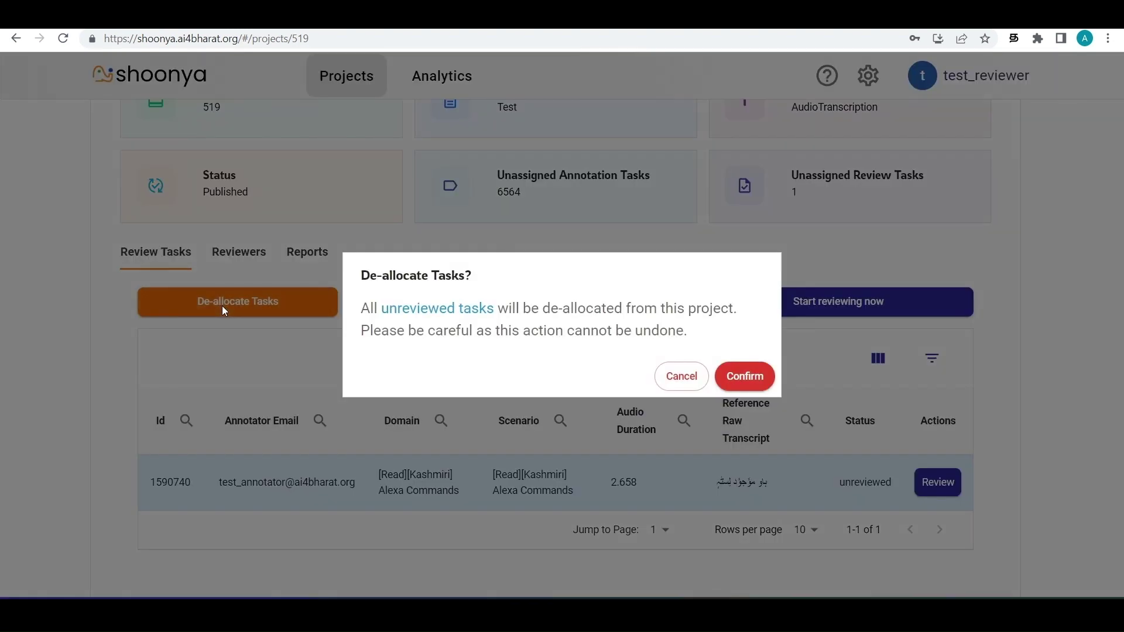
{"action": "left_click", "coordinate": [744, 377]}
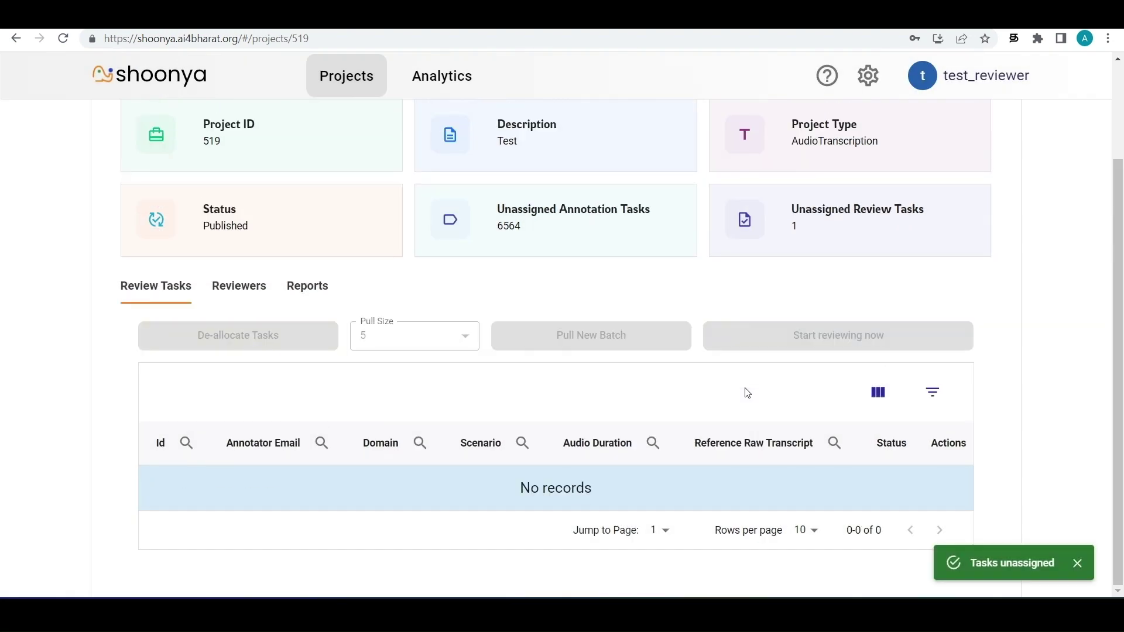
{"action": "left_click", "coordinate": [62, 42]}
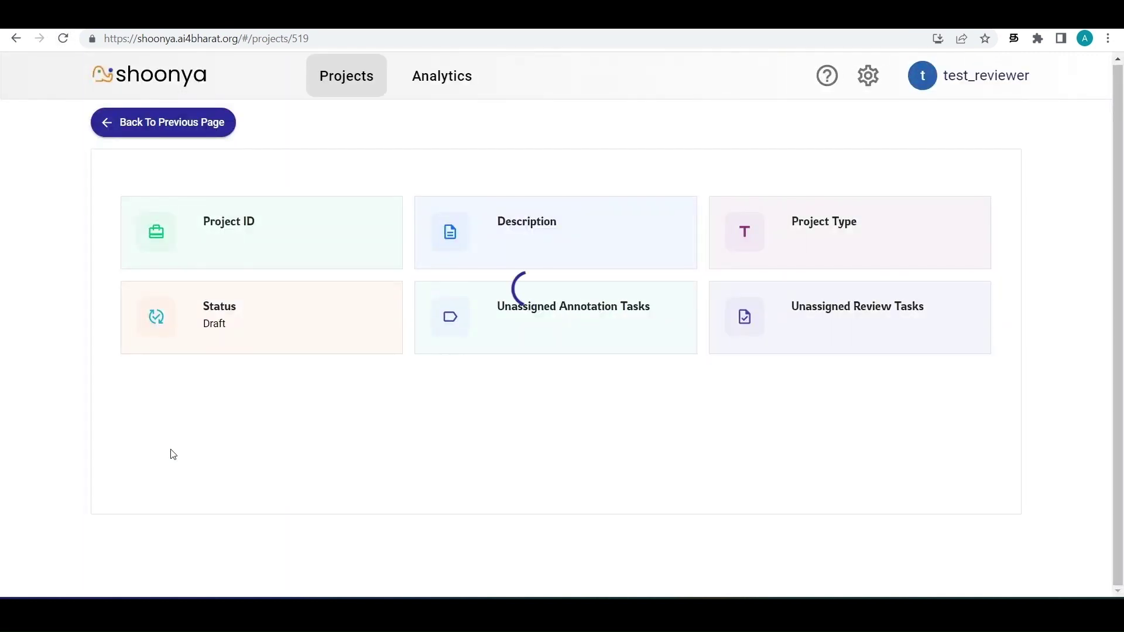
Pull a fresh review batch and start reviewing task 1590740.
{"action": "left_click", "coordinate": [609, 409]}
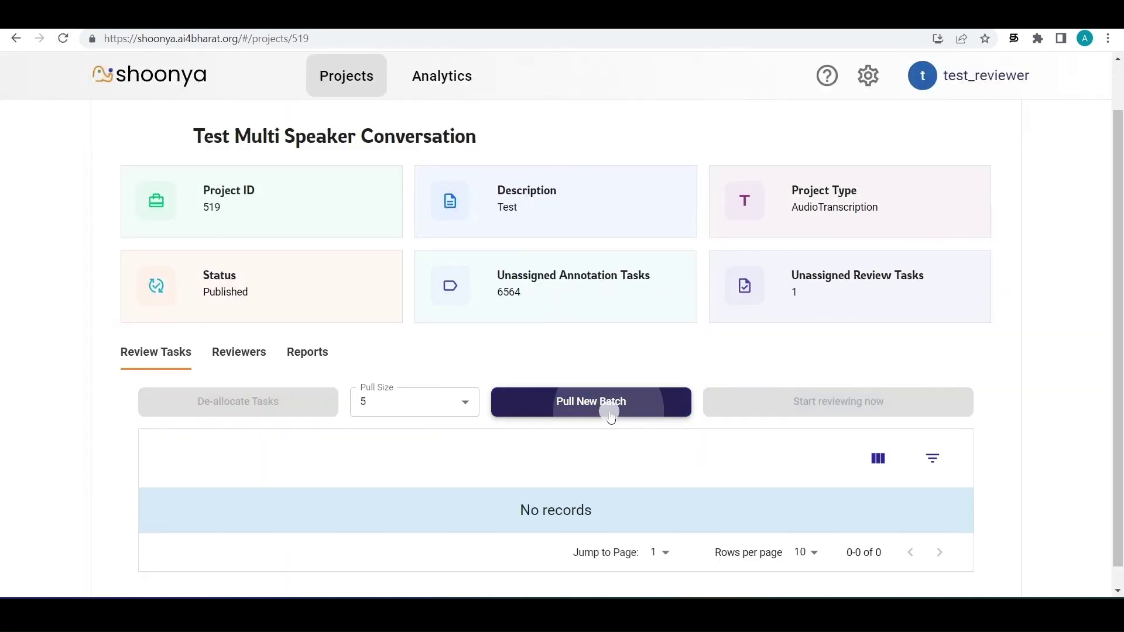
{"action": "scroll", "coordinate": [1116, 482], "scroll_direction": "down", "scroll_amount": 2}
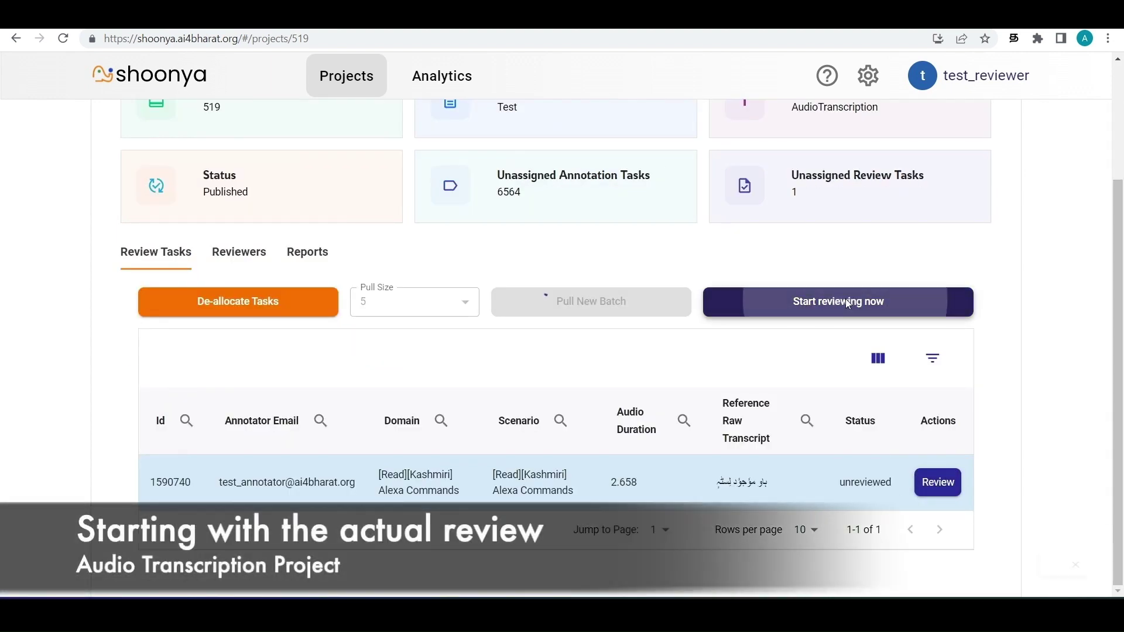
{"action": "left_click", "coordinate": [846, 300]}
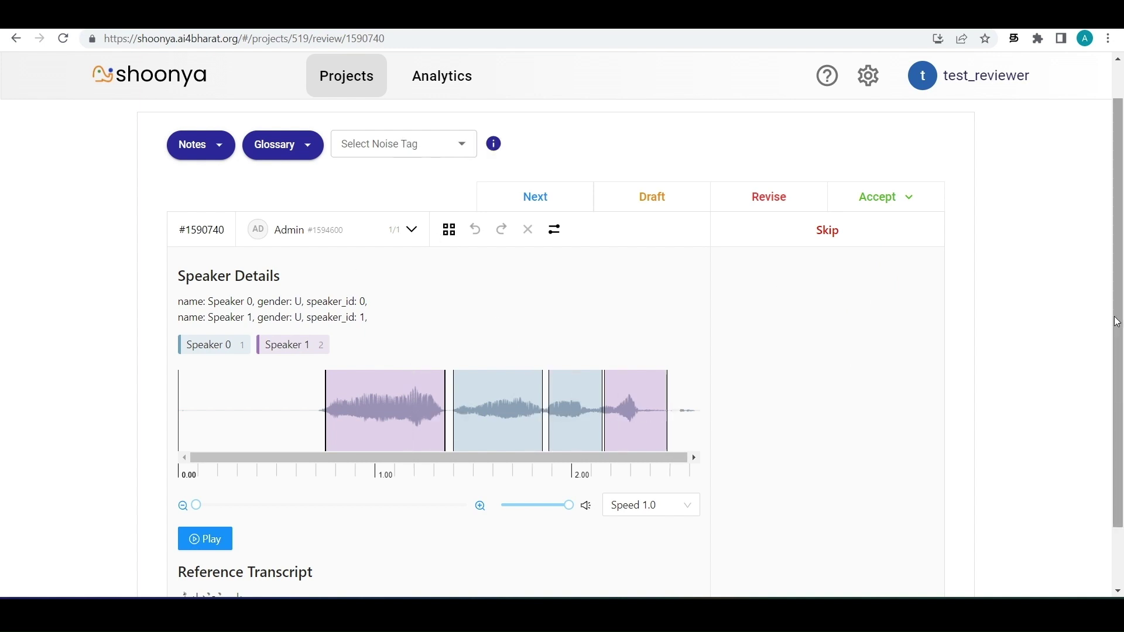
Play and pause the task's audio, keeping playback speed at 1.0.
{"action": "scroll", "coordinate": [1117, 322], "scroll_direction": "down", "scroll_amount": 1}
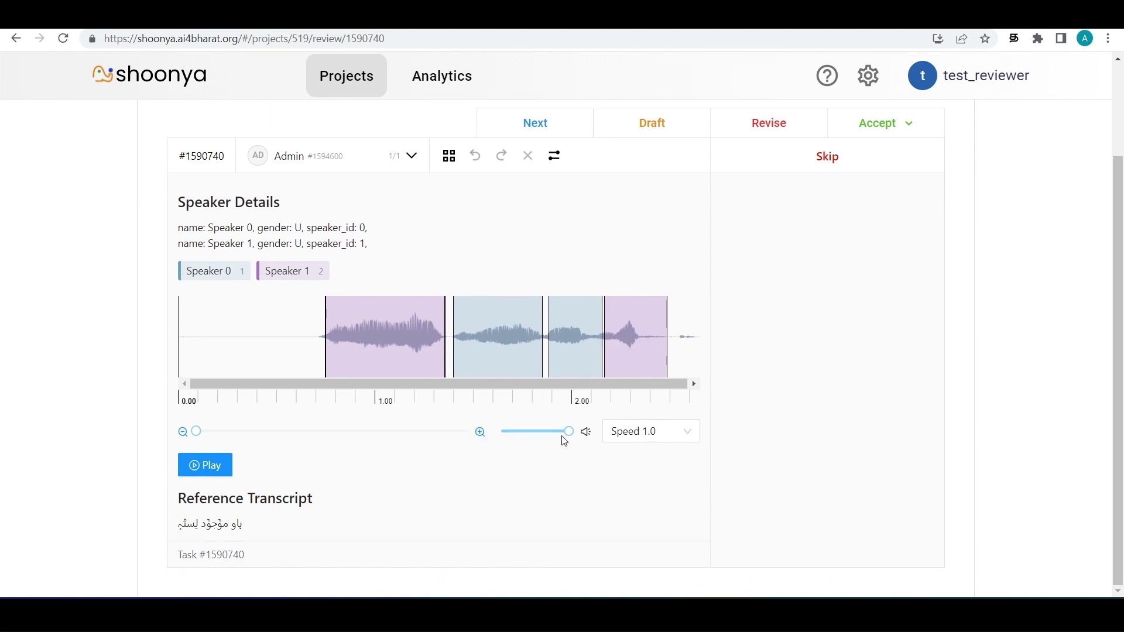
{"action": "left_click", "coordinate": [202, 467]}
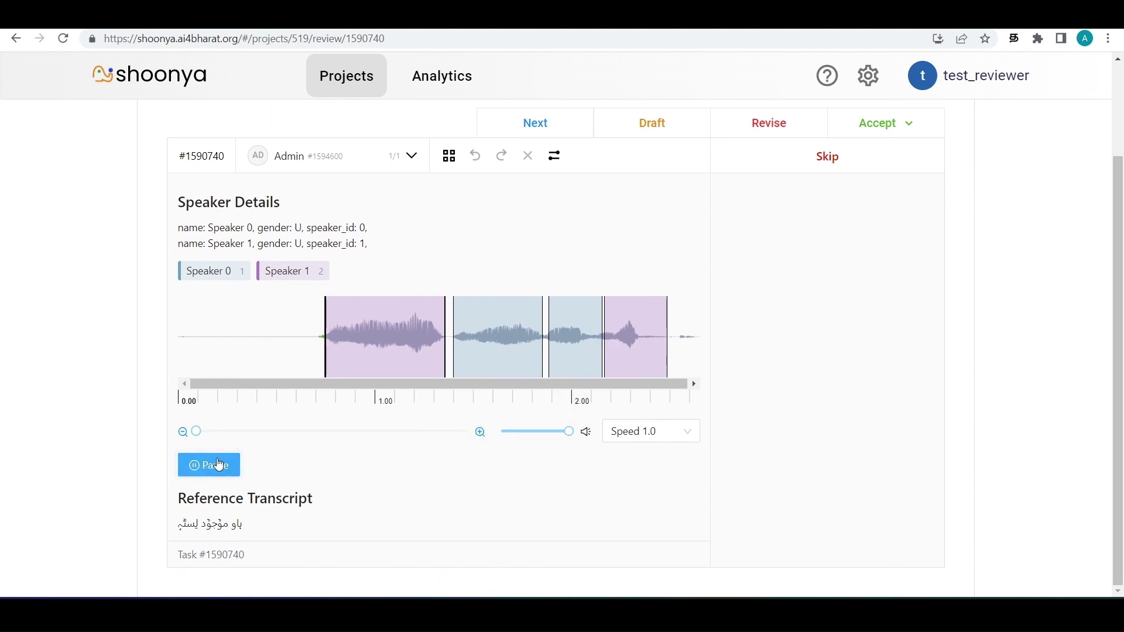
{"action": "left_click", "coordinate": [221, 466]}
{"action": "left_click", "coordinate": [658, 432]}
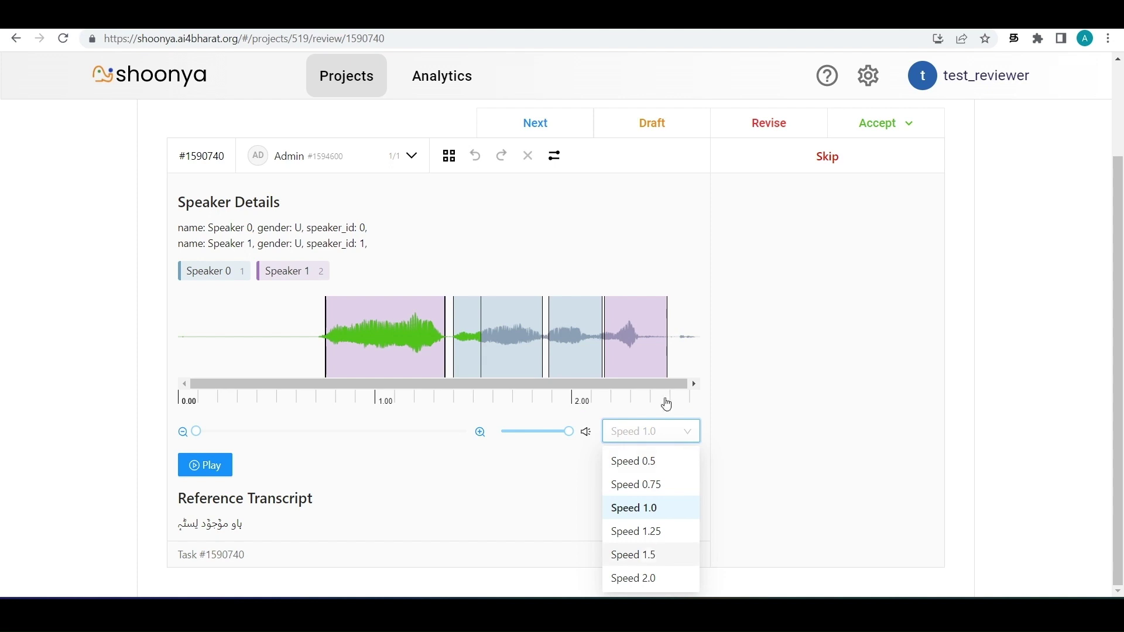
{"action": "left_click", "coordinate": [788, 482]}
Set volume to 0.6, zoom the waveform, move the playhead to 1.35 s, and select the reference transcript.
{"action": "scroll", "coordinate": [372, 542], "scroll_direction": "up", "scroll_amount": 2}
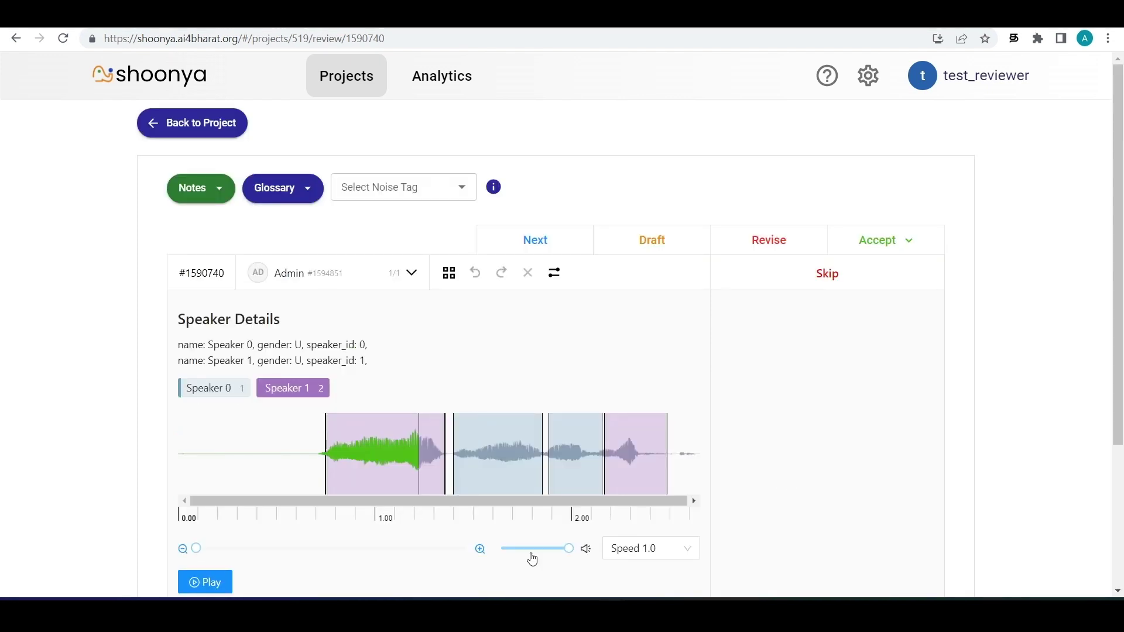
{"action": "mouse_move", "coordinate": [567, 552]}
{"action": "left_mouse_down"}
{"action": "mouse_move", "coordinate": [537, 552]}
{"action": "mouse_move", "coordinate": [569, 550]}
{"action": "left_mouse_up"}
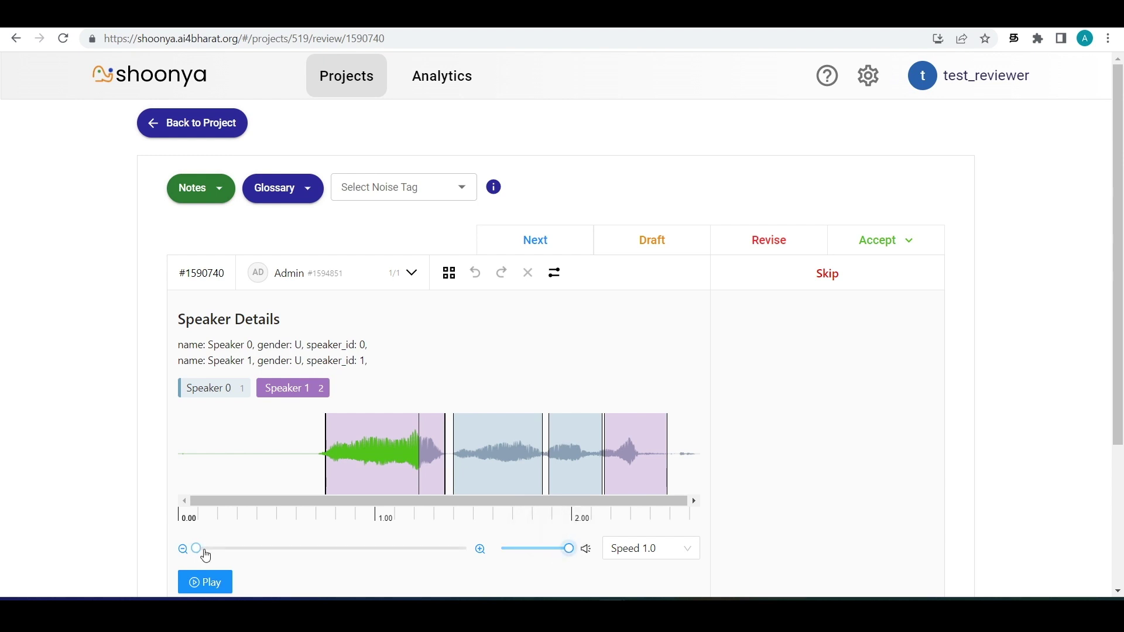
{"action": "left_click_drag", "start_coordinate": [322, 553], "coordinate": [467, 549]}
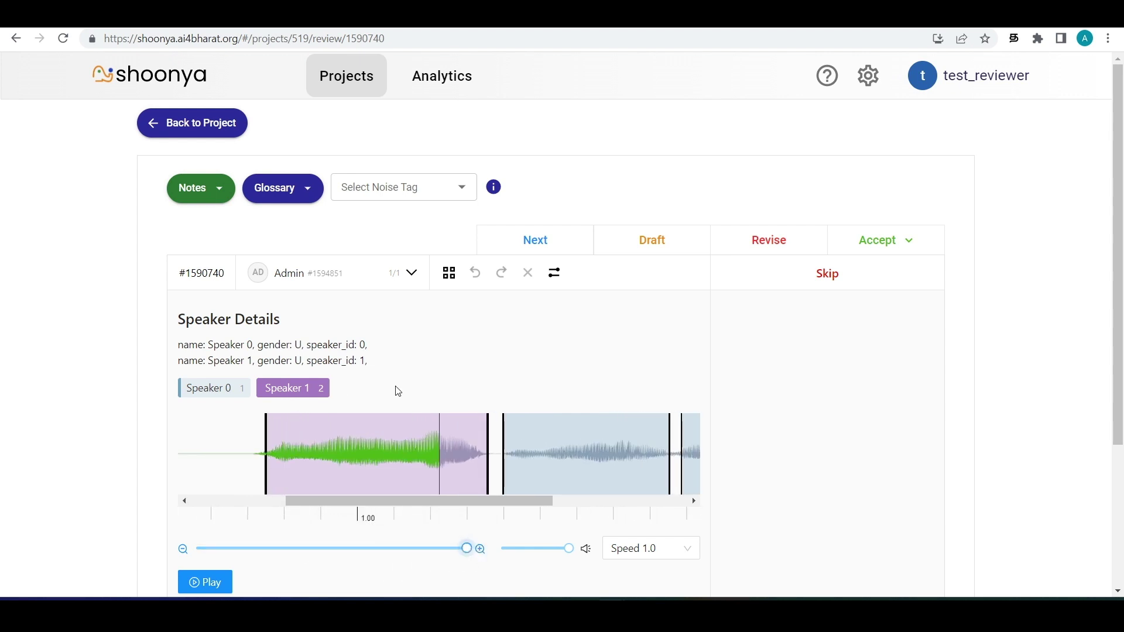
{"action": "left_click", "coordinate": [486, 447]}
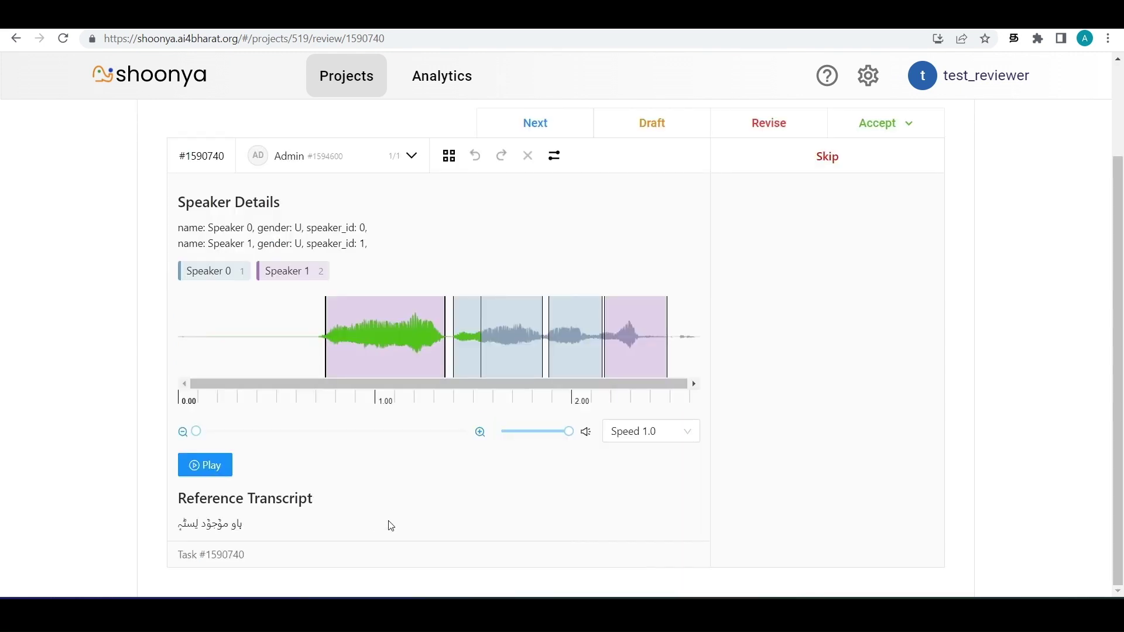
{"action": "left_click_drag", "start_coordinate": [177, 525], "coordinate": [255, 544]}
Select the first Speaker 1 segment and type 'review'.
{"action": "left_click", "coordinate": [270, 538]}
{"action": "left_click", "coordinate": [393, 345]}
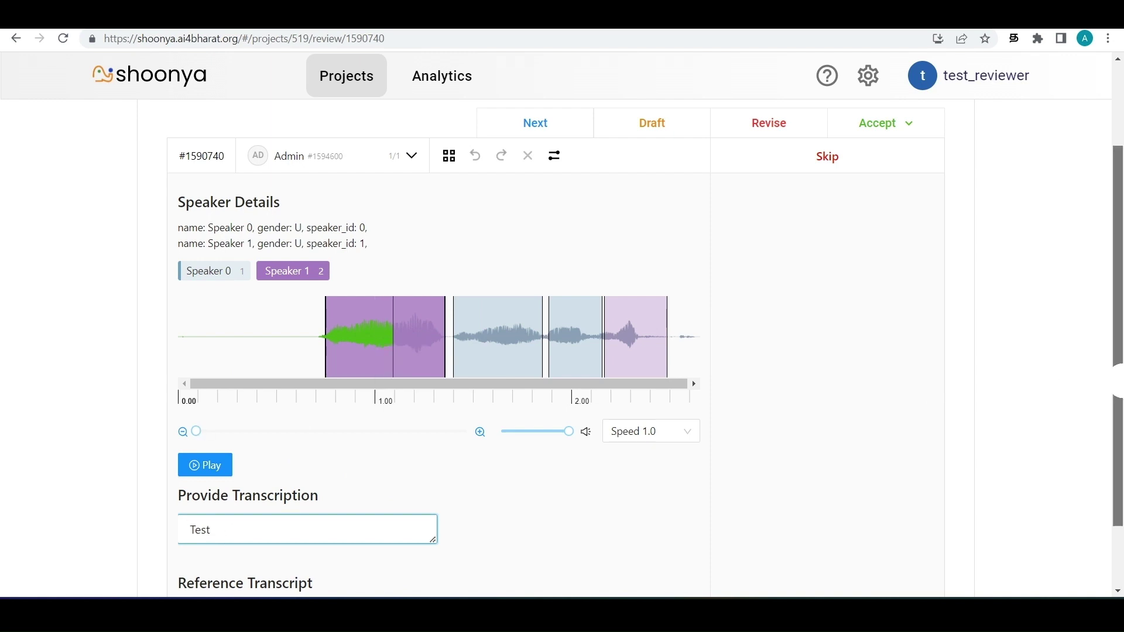
{"action": "left_click_drag", "start_coordinate": [1118, 351], "coordinate": [1118, 410]}
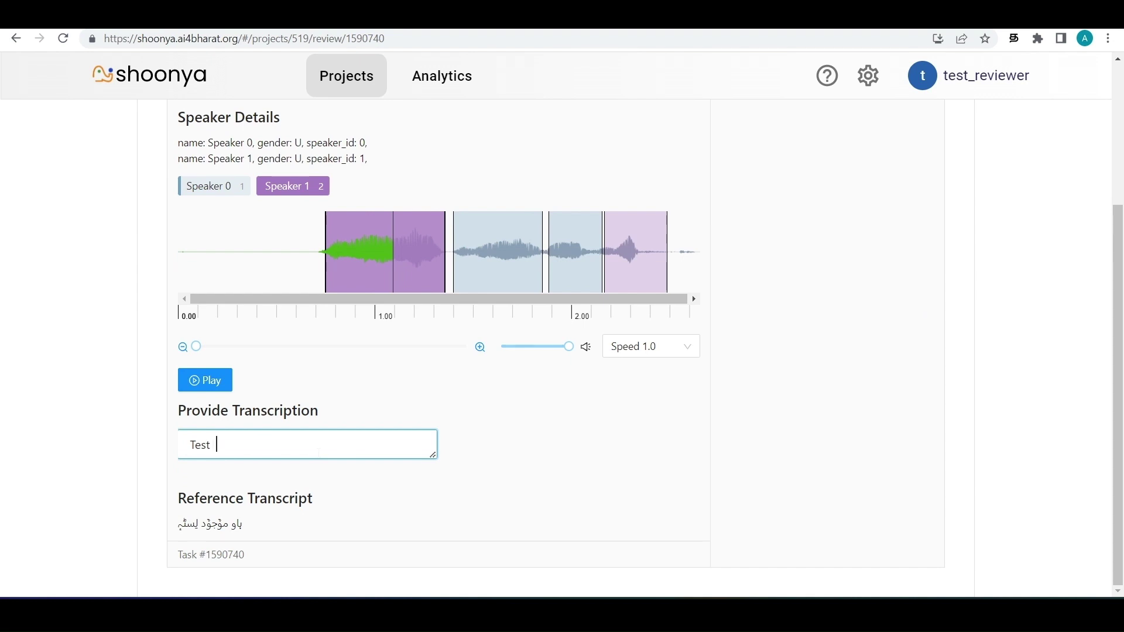
{"action": "type", "text": "review"}
{"action": "left_click", "coordinate": [570, 477]}
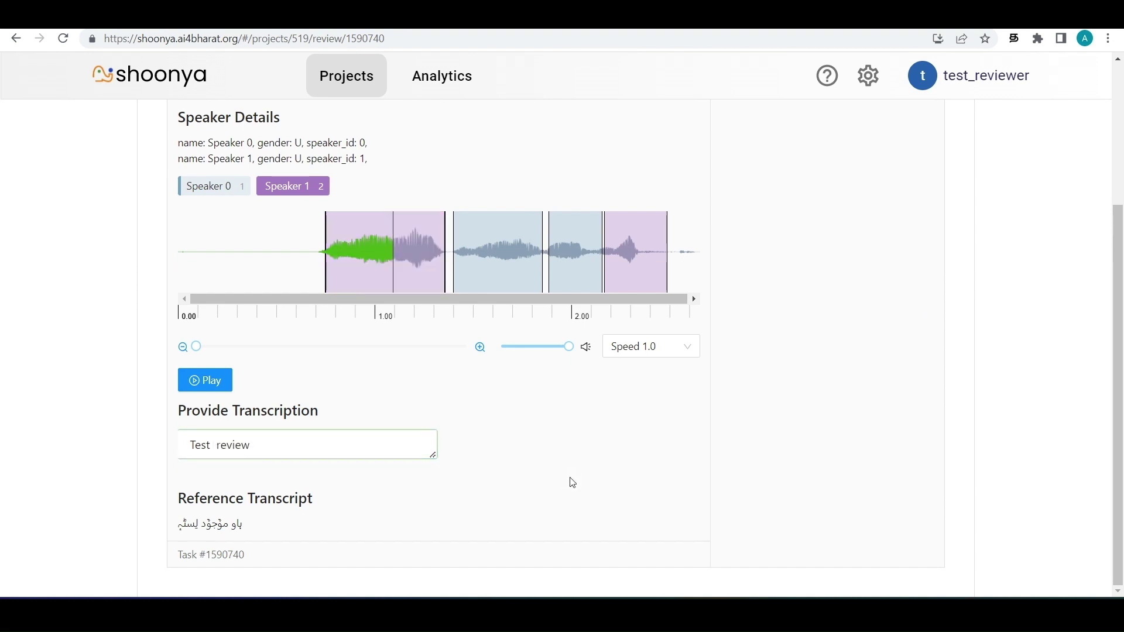
Open the Speaker 0 segment's transcription reading 'Test 2 [TV] [baby]'.
{"action": "left_click", "coordinate": [486, 256]}
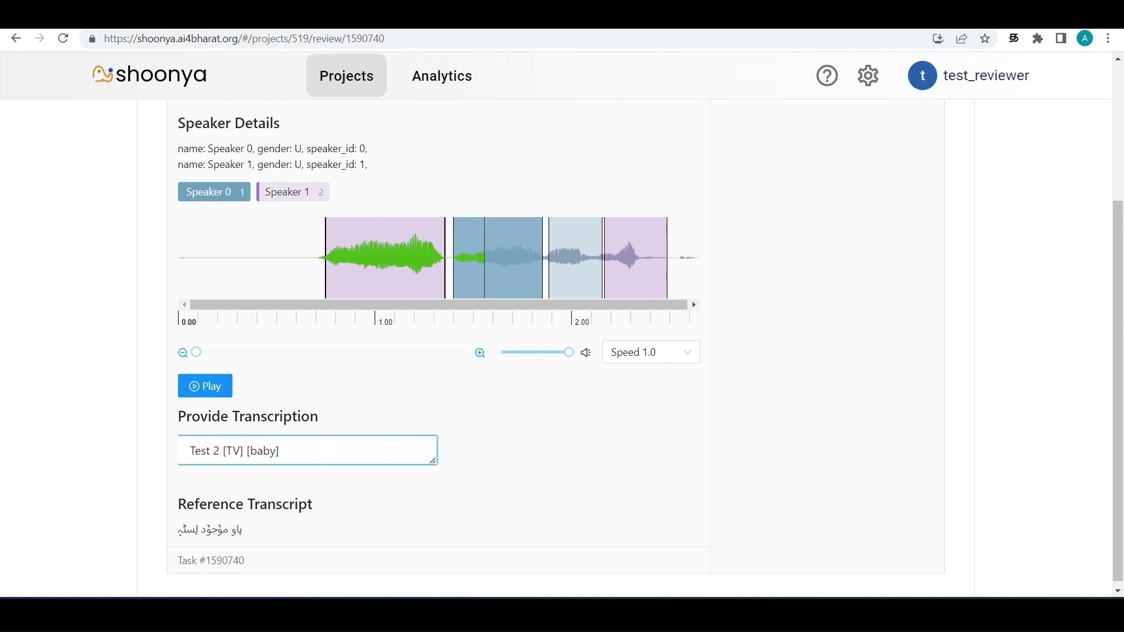
{"action": "left_click_drag", "start_coordinate": [220, 452], "coordinate": [293, 453]}
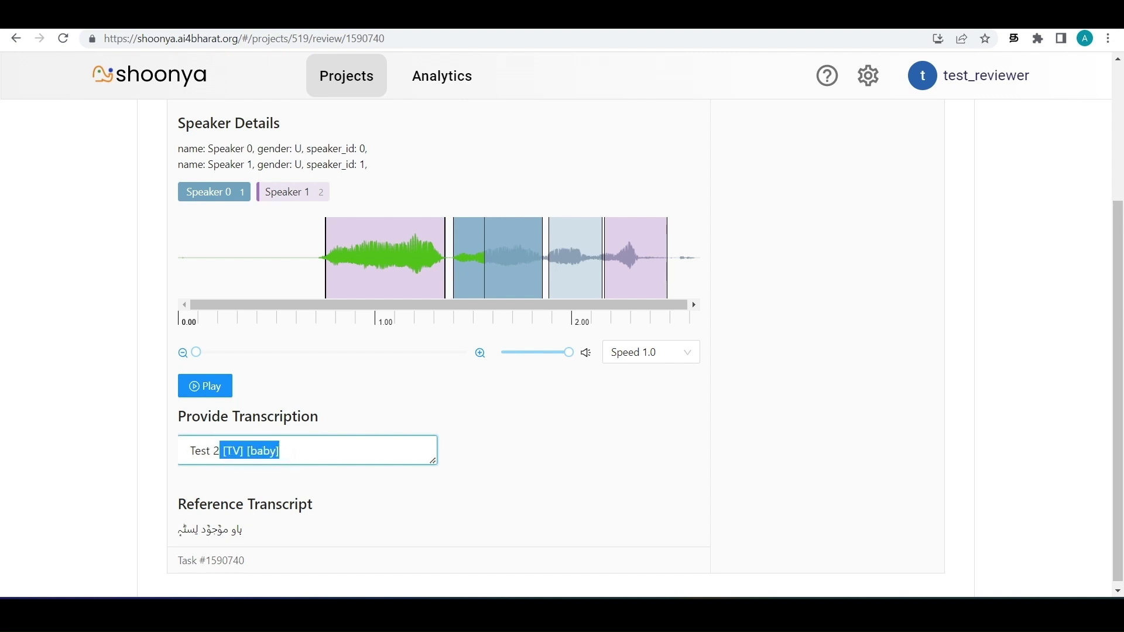
{"action": "left_click", "coordinate": [293, 454]}
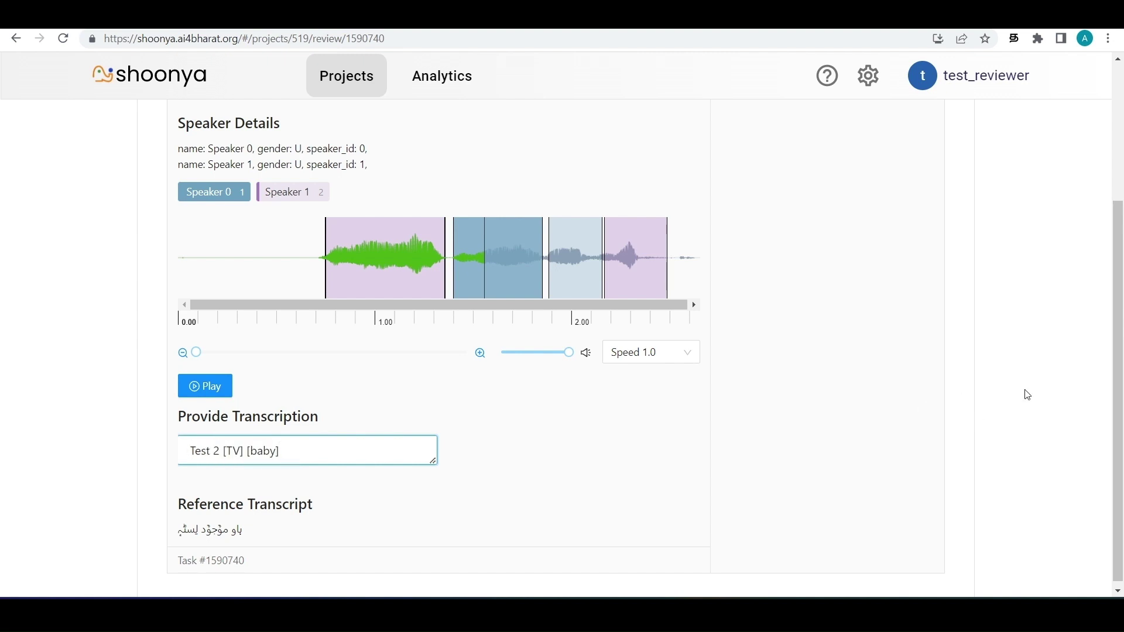
{"action": "left_click_drag", "start_coordinate": [1121, 389], "coordinate": [1117, 261]}
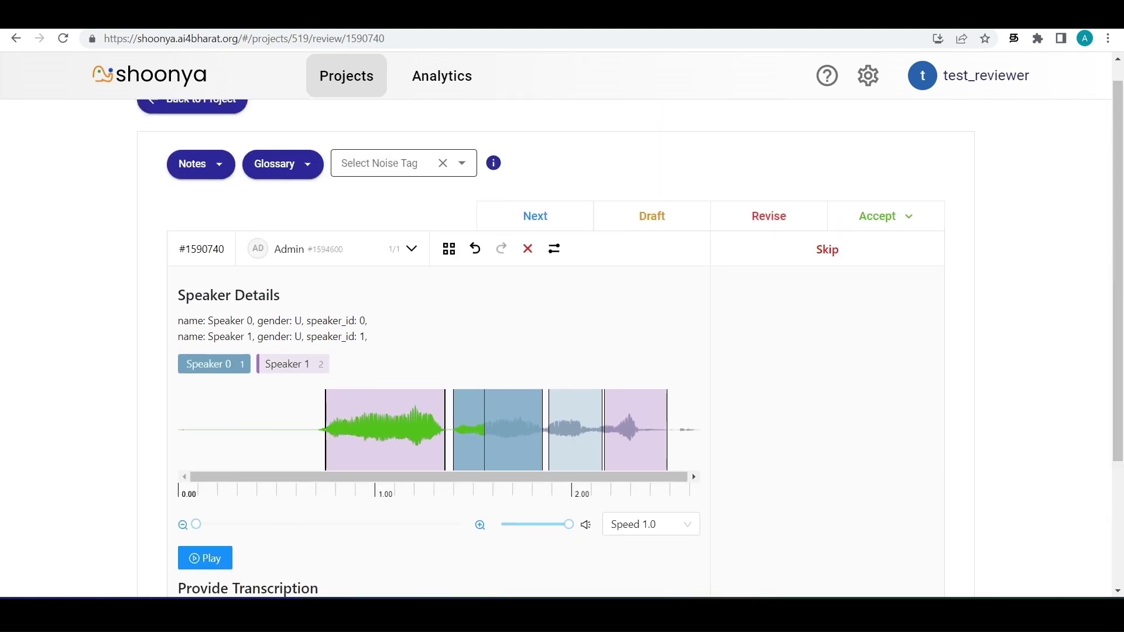
Search the noise tags for 'bell' and copy the [bell] tag.
{"action": "left_click", "coordinate": [462, 163]}
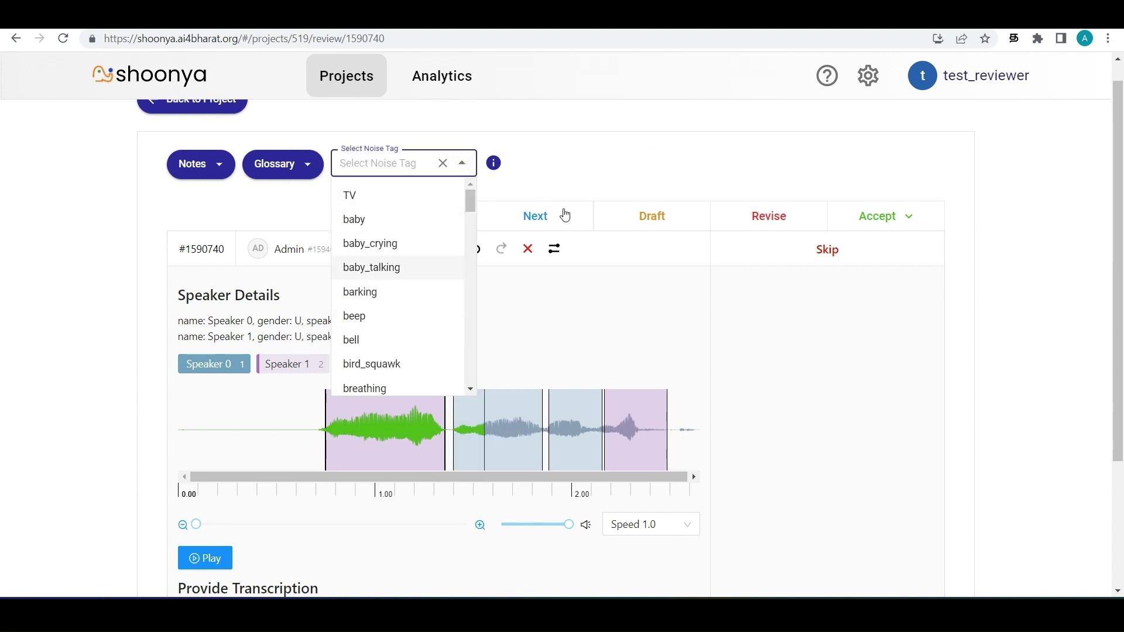
{"action": "left_click", "coordinate": [595, 176]}
{"action": "left_click", "coordinate": [374, 174]}
{"action": "type", "text": "bell"}
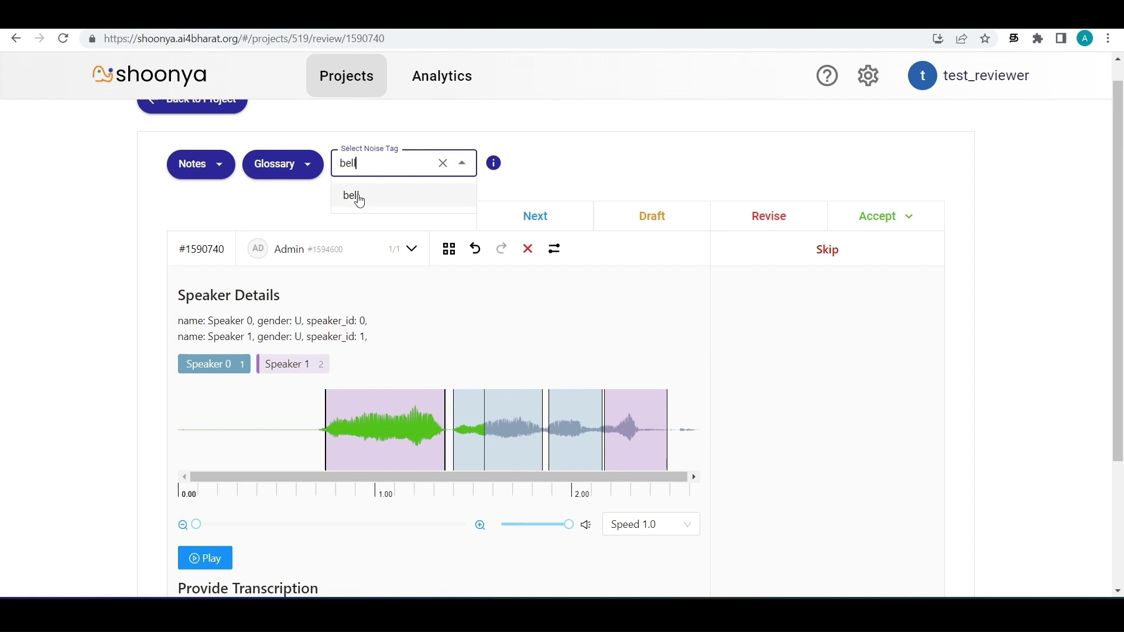
{"action": "left_click", "coordinate": [358, 198]}
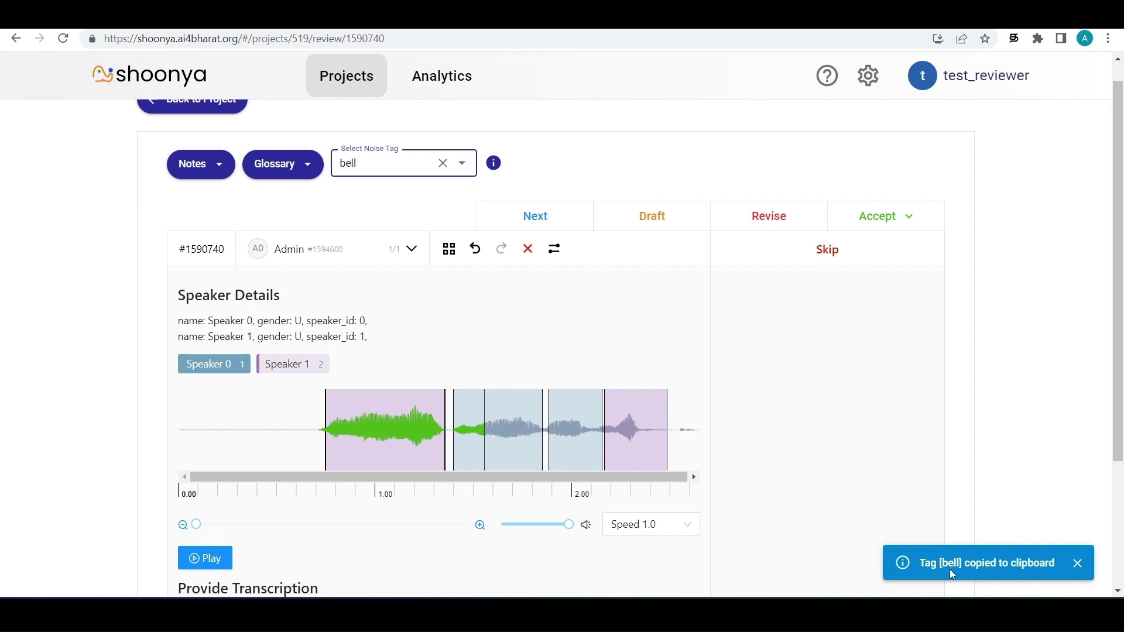
{"action": "left_click_drag", "start_coordinate": [1121, 462], "coordinate": [1121, 586]}
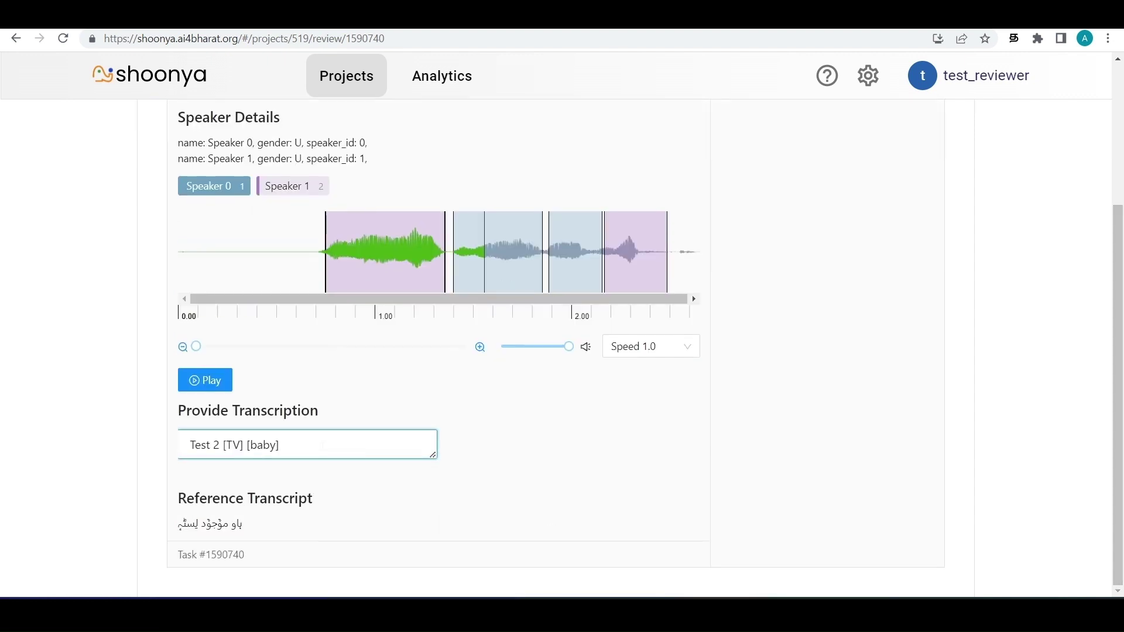
Paste the [bell] tag after 'Test 2 [TV] [baby]' and select waveform segments.
{"action": "key", "text": "ctrl+v"}
{"action": "left_click", "coordinate": [529, 466]}
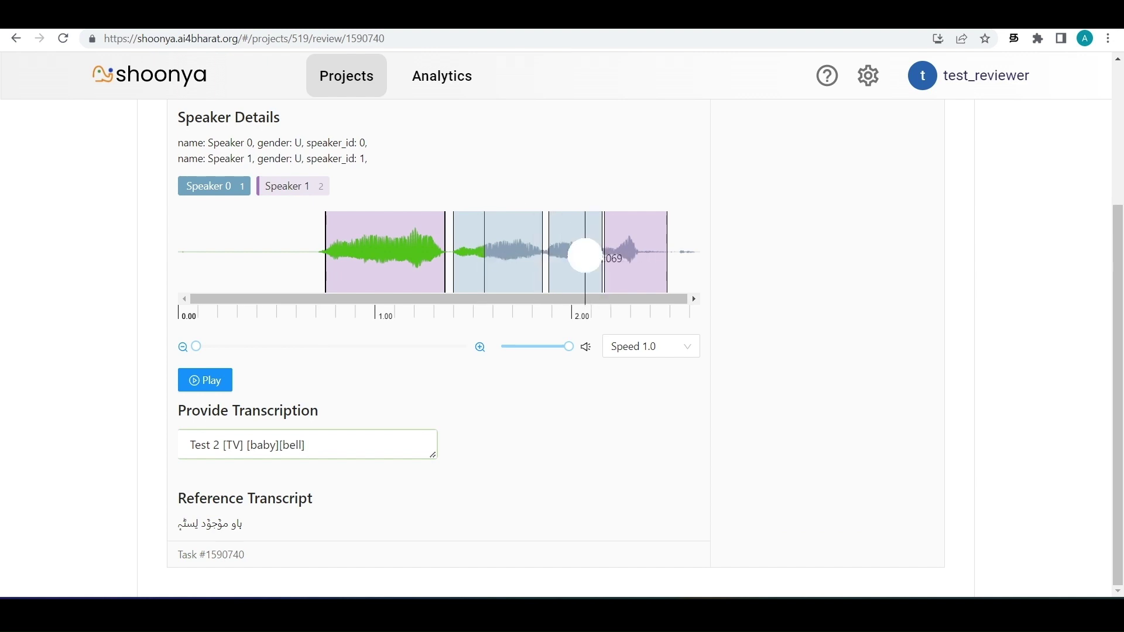
{"action": "left_click", "coordinate": [585, 256]}
{"action": "left_click", "coordinate": [636, 257]}
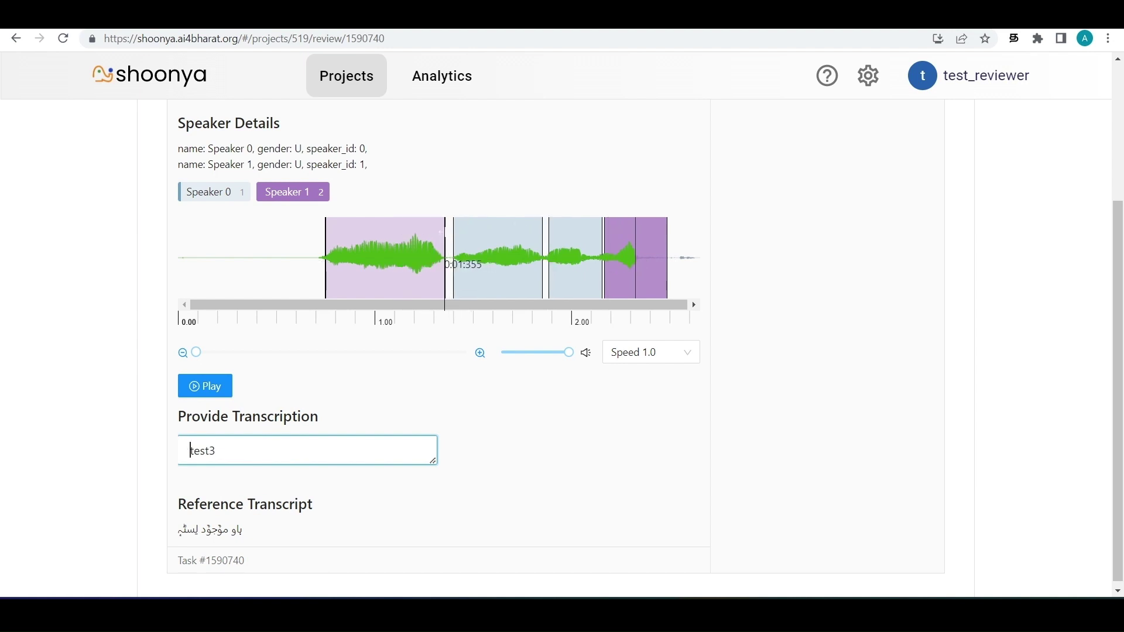
Widen the first purple segment to span 0:00.718 to 0:01.358.
{"action": "left_click", "coordinate": [443, 231]}
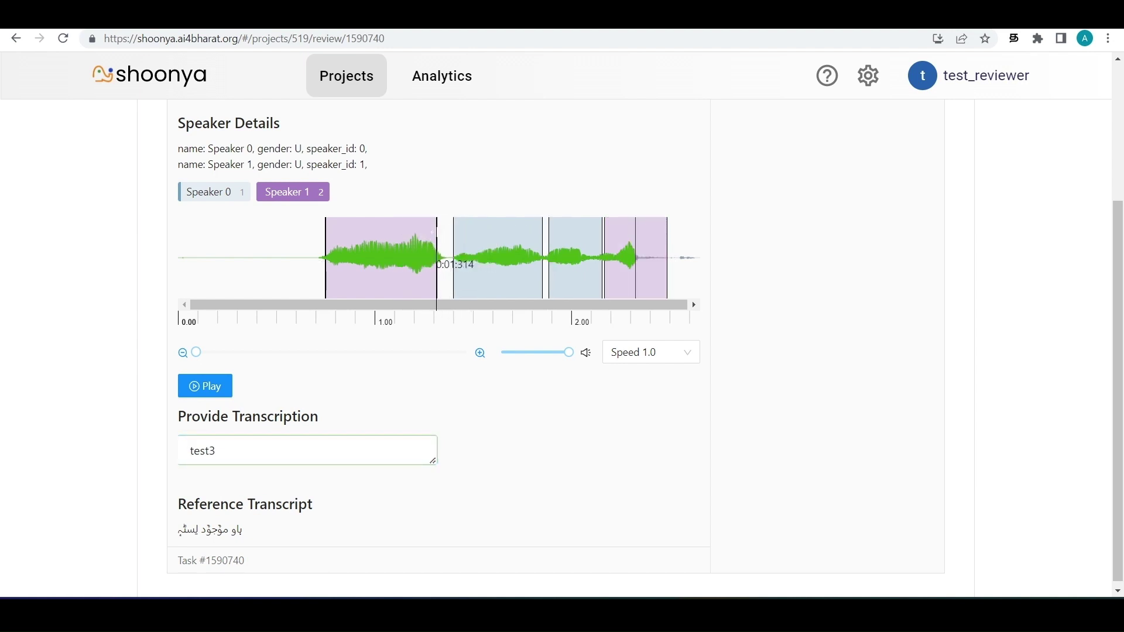
{"action": "left_click_drag", "start_coordinate": [437, 232], "coordinate": [446, 233]}
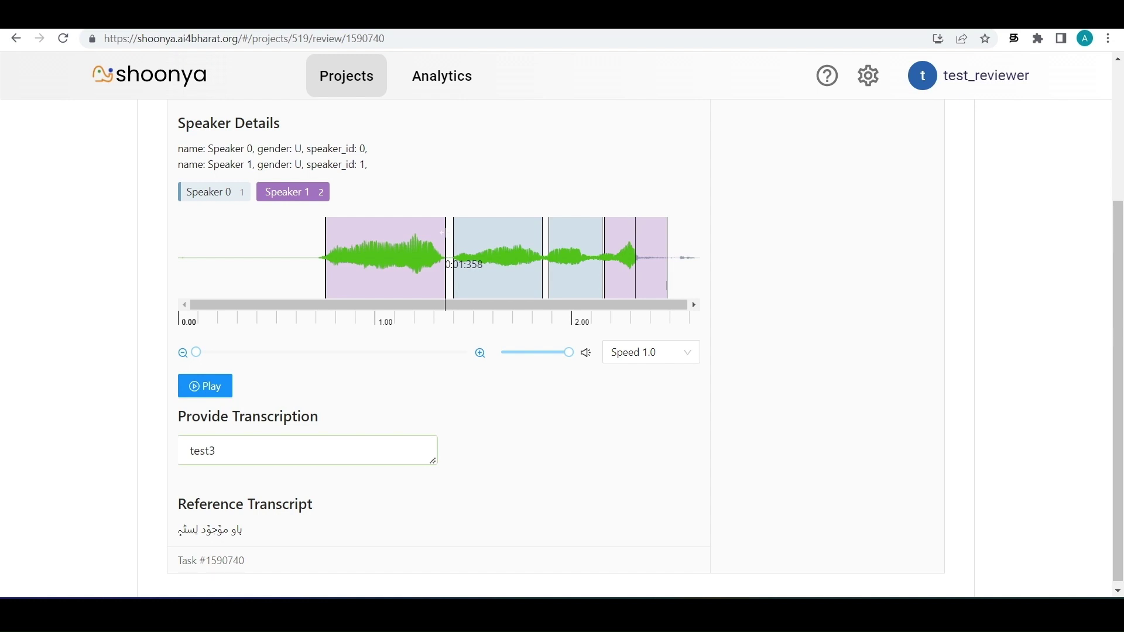
{"action": "left_click_drag", "start_coordinate": [326, 246], "coordinate": [321, 244]}
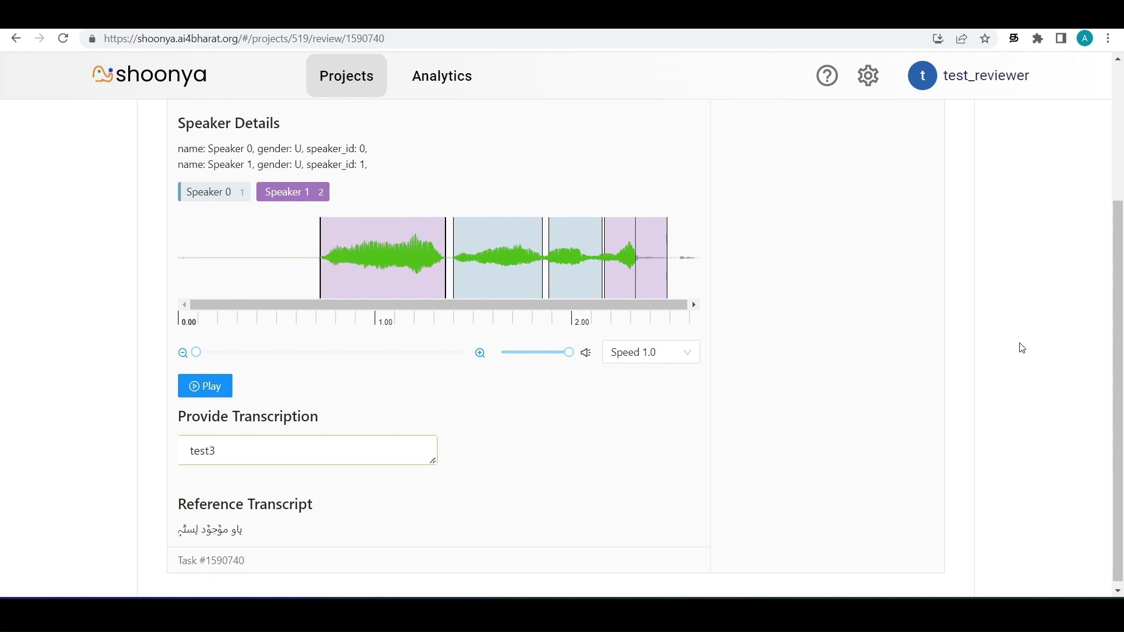
{"action": "scroll", "coordinate": [856, 207], "scroll_direction": "up", "scroll_amount": 3}
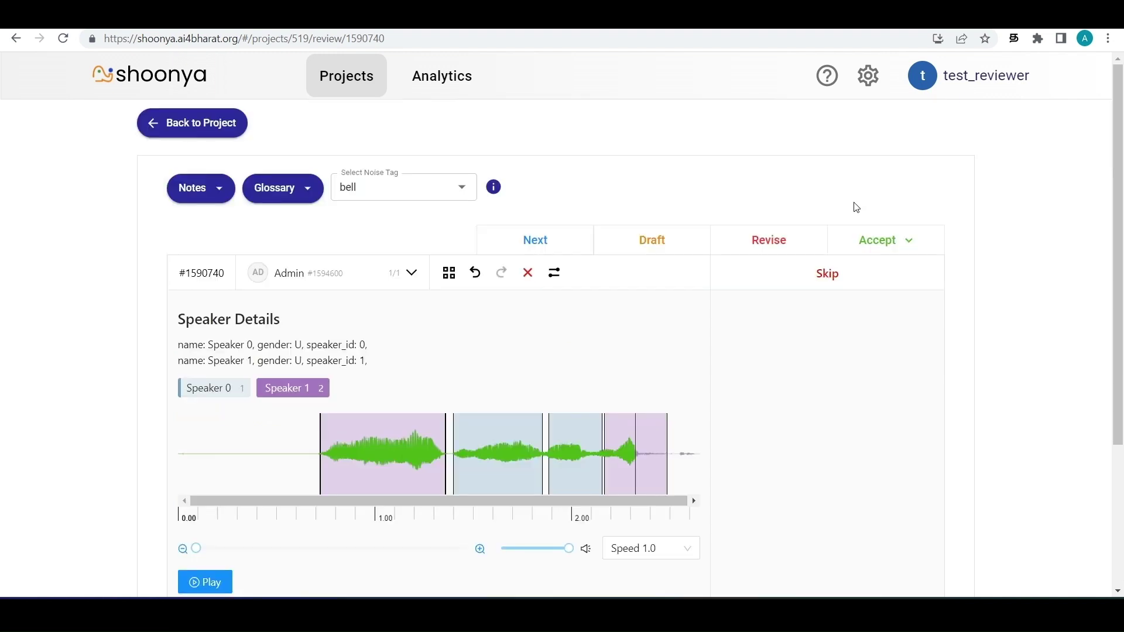
Turn on Enable RTL-typing in Settings.
{"action": "left_click", "coordinate": [868, 76]}
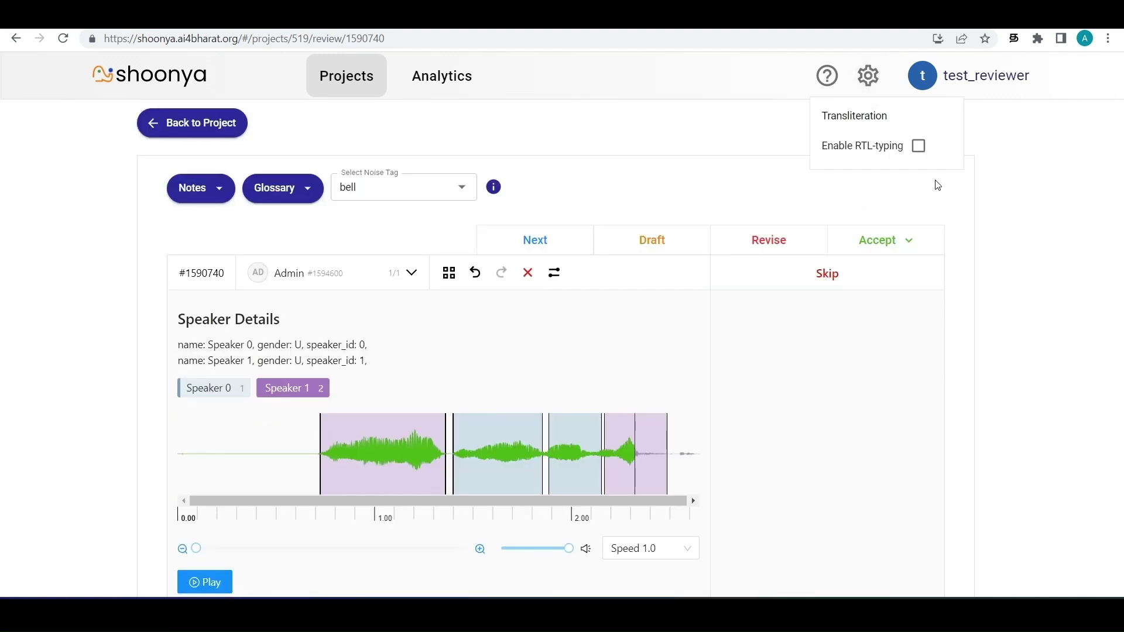
{"action": "left_click", "coordinate": [919, 146]}
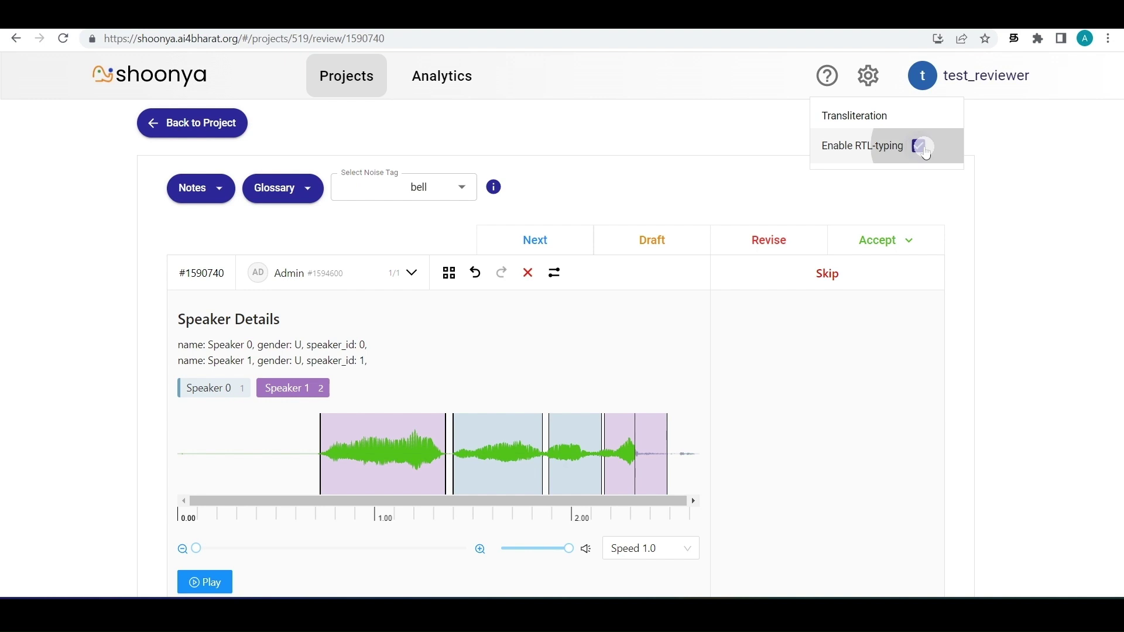
{"action": "left_click", "coordinate": [1042, 244]}
Type 'test' in the transcription, then reopen and close Settings.
{"action": "scroll", "coordinate": [1120, 242], "scroll_direction": "down", "scroll_amount": 3}
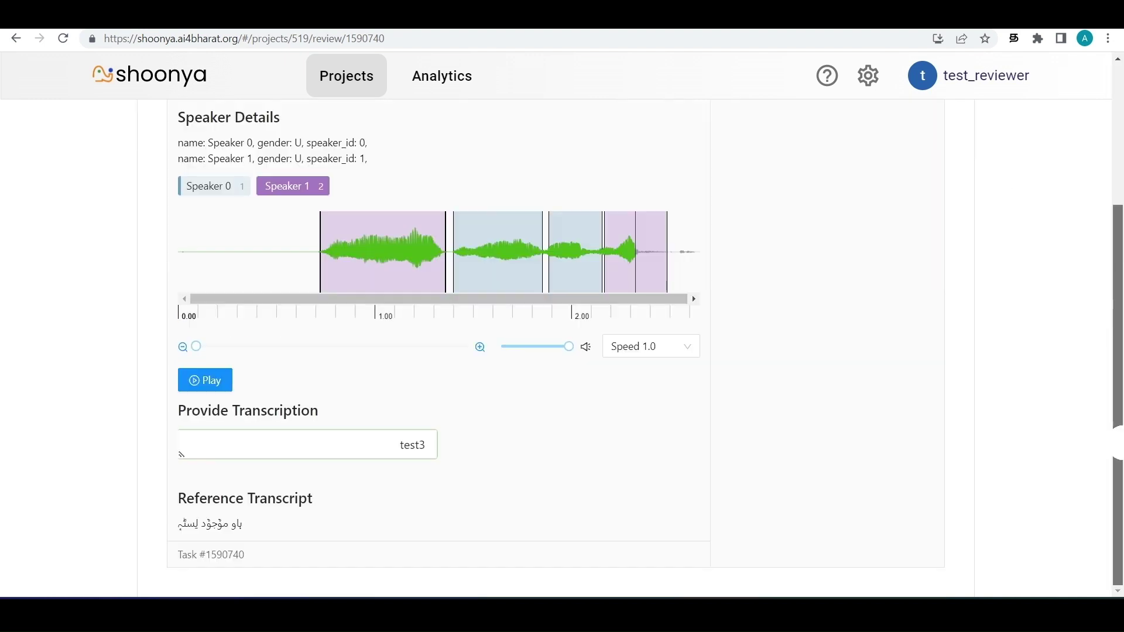
{"action": "left_click", "coordinate": [404, 445]}
{"action": "type", "text": "test"}
{"action": "scroll", "coordinate": [872, 133], "scroll_direction": "up", "scroll_amount": 3}
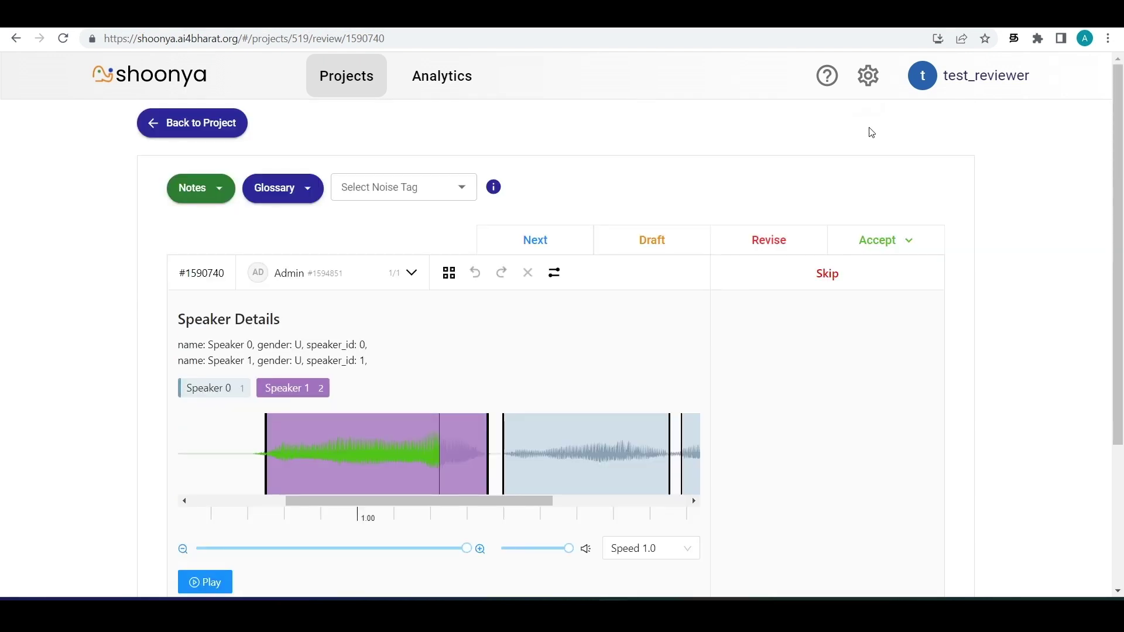
{"action": "left_click", "coordinate": [868, 75]}
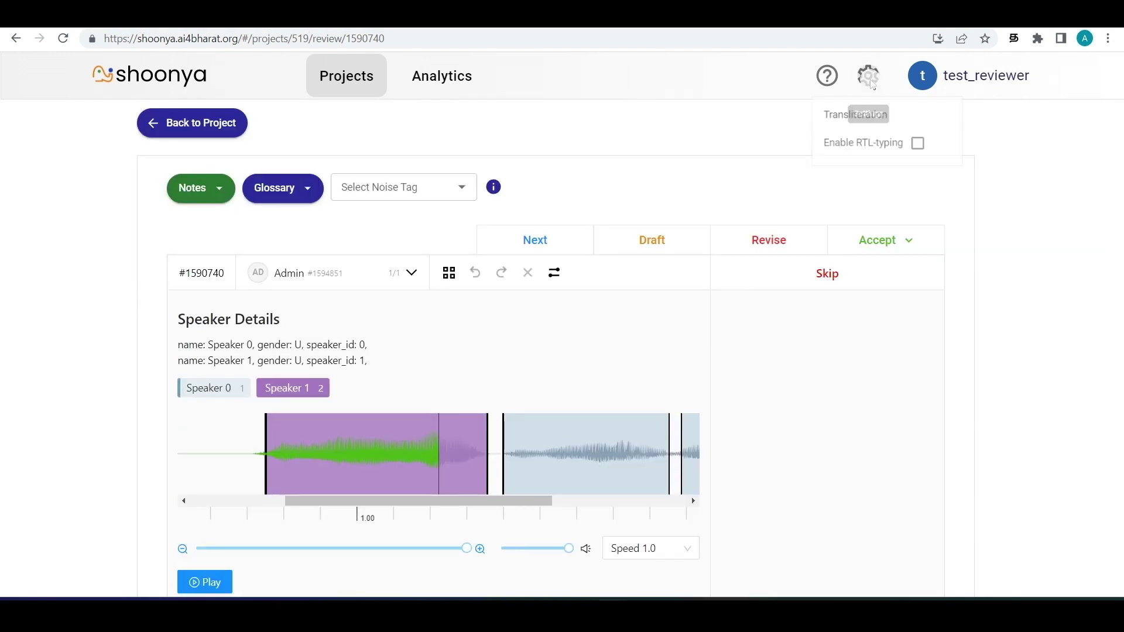
{"action": "left_click", "coordinate": [864, 121]}
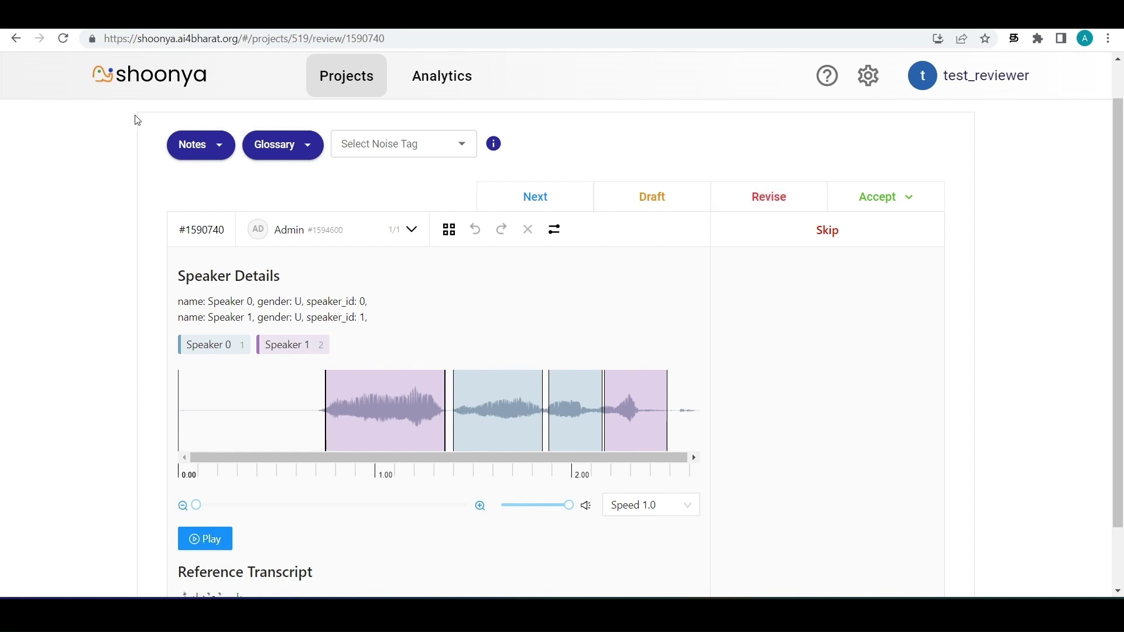
Add the review note 'Please check' and send task 1590740 back for revision.
{"action": "left_click", "coordinate": [180, 151]}
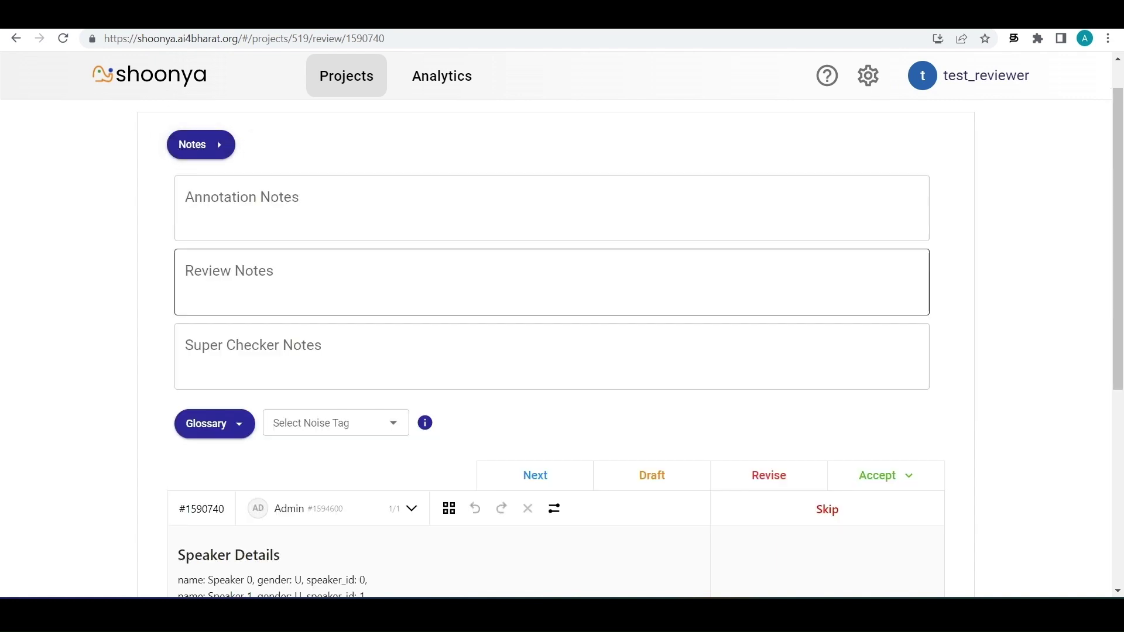
{"action": "left_click", "coordinate": [185, 271]}
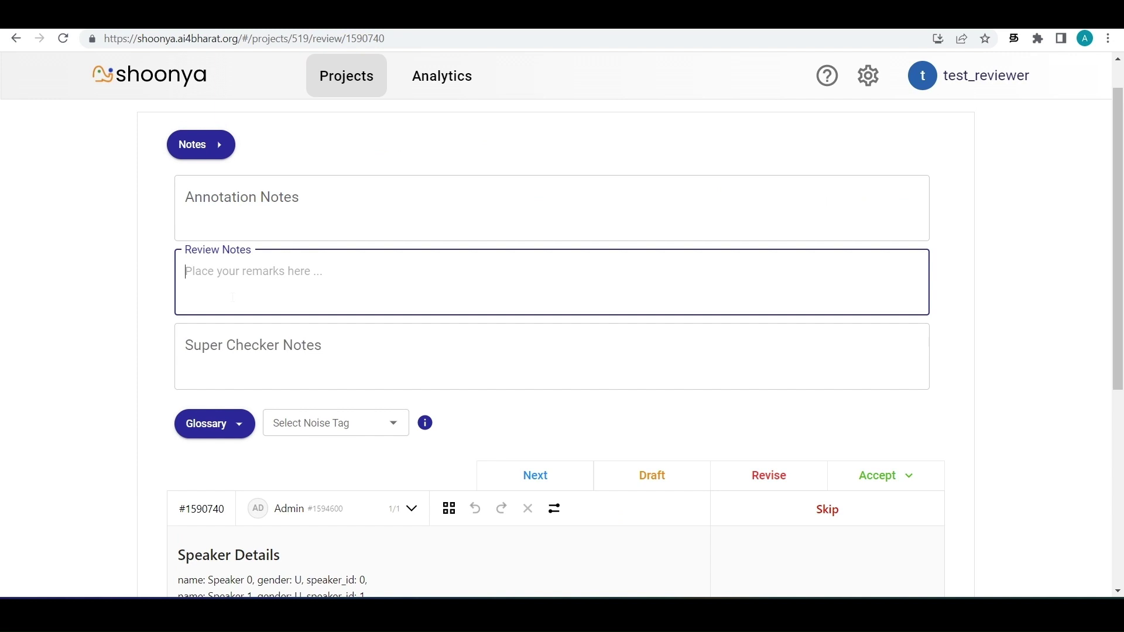
{"action": "type", "text": "Please check"}
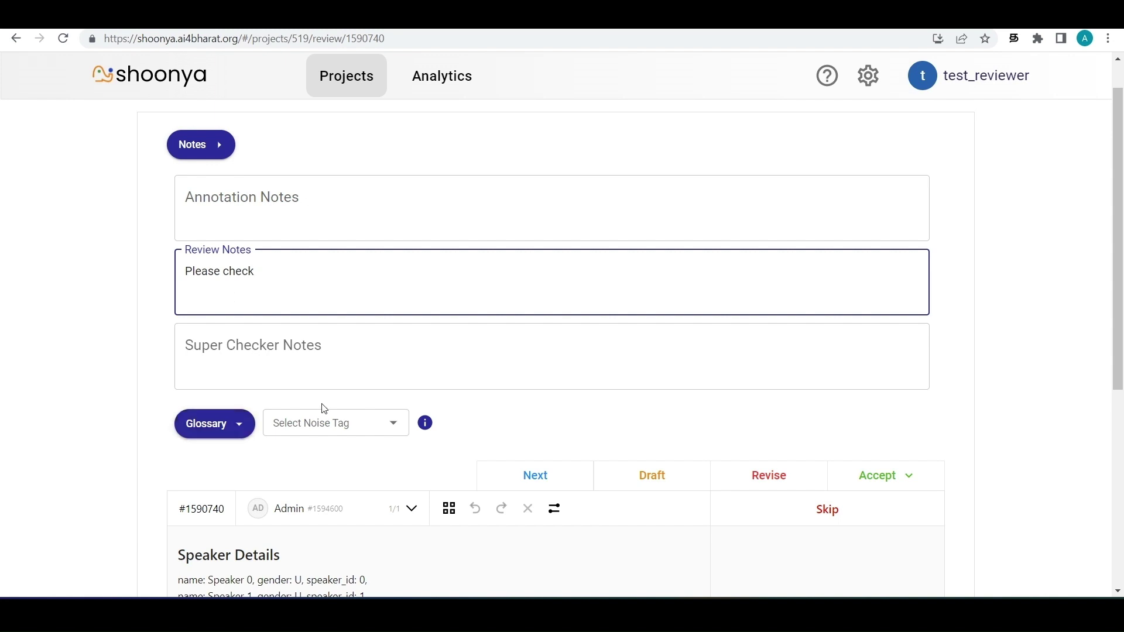
{"action": "left_click", "coordinate": [518, 433]}
{"action": "left_click", "coordinate": [758, 468]}
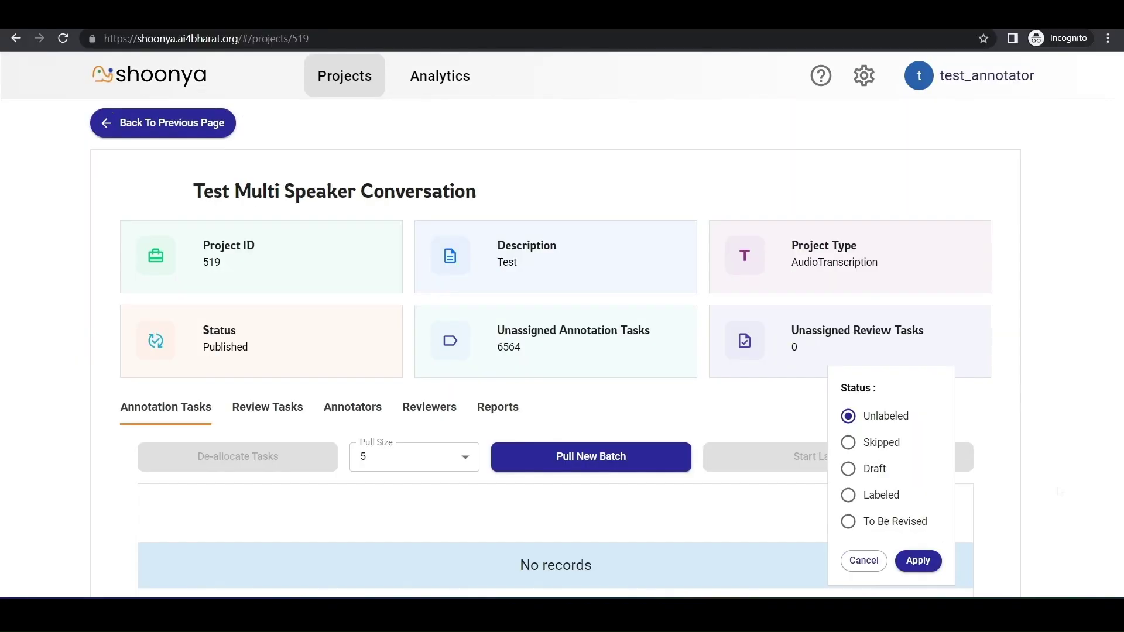
{"action": "left_click", "coordinate": [1059, 490]}
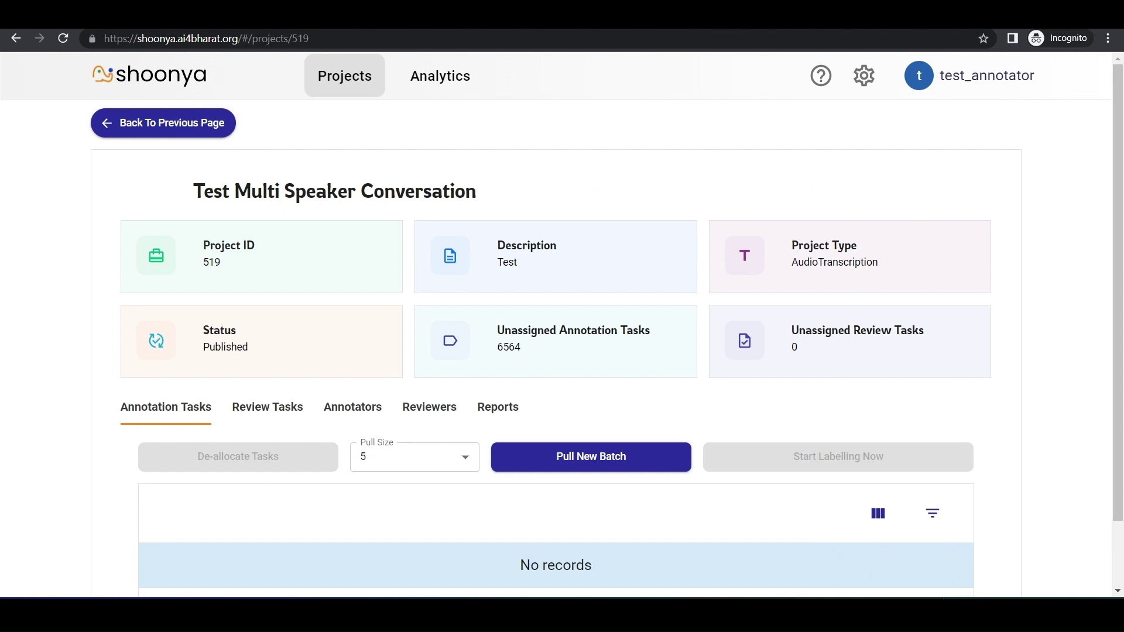
Filter annotation tasks to To Be Revised and open the returned task.
{"action": "left_click", "coordinate": [932, 513]}
{"action": "left_click", "coordinate": [867, 531]}
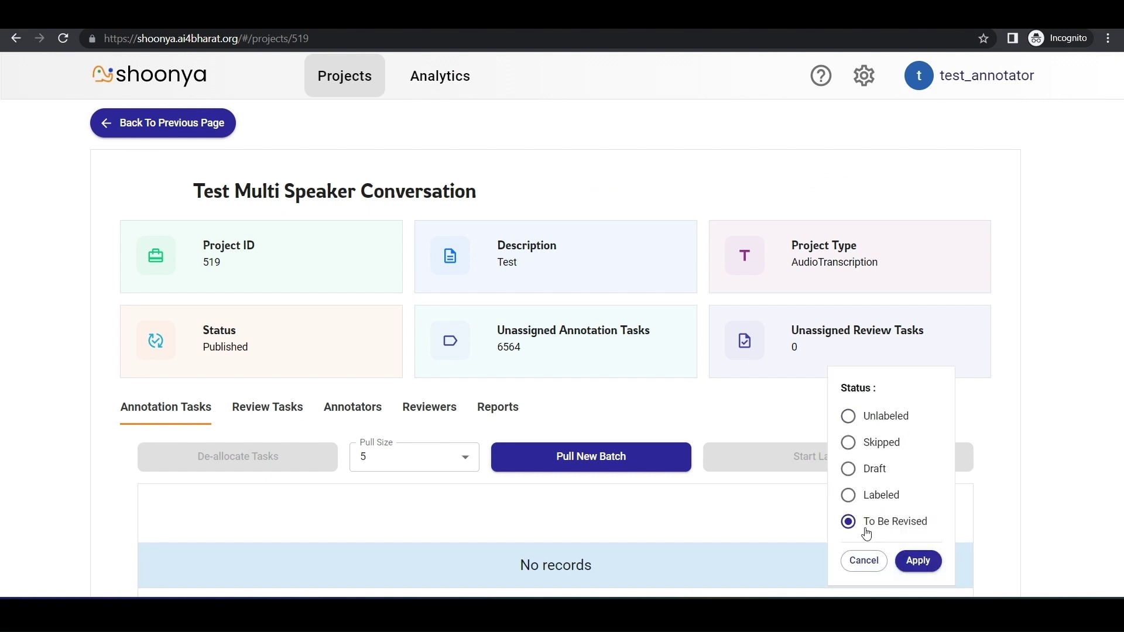
{"action": "left_click", "coordinate": [918, 560]}
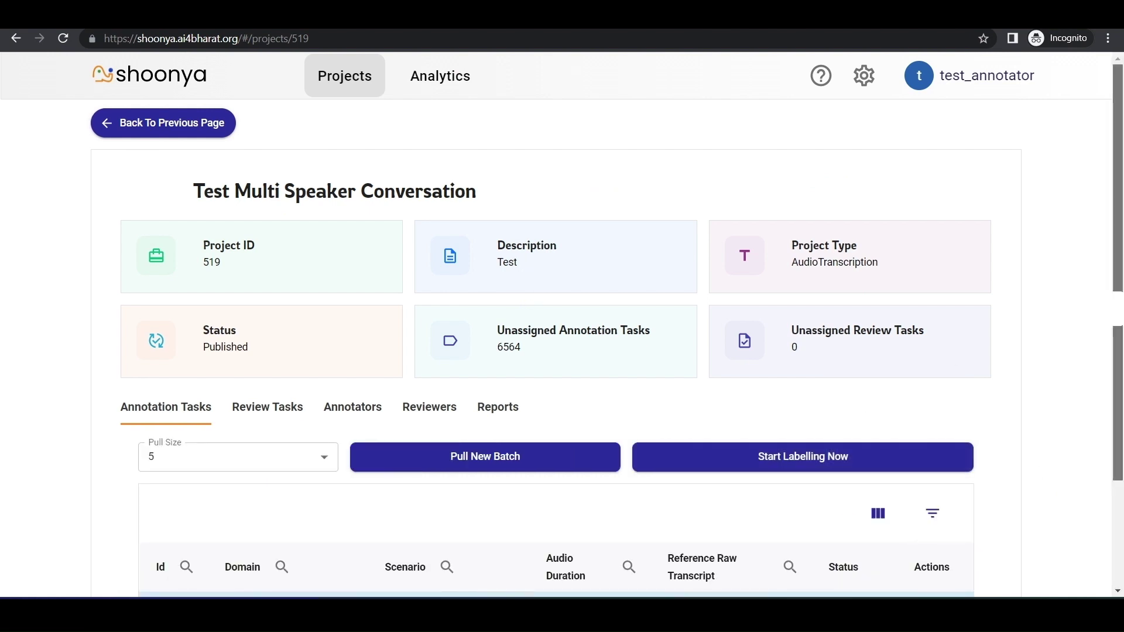
{"action": "scroll", "coordinate": [963, 452], "scroll_direction": "down", "scroll_amount": 1}
{"action": "left_click", "coordinate": [935, 491]}
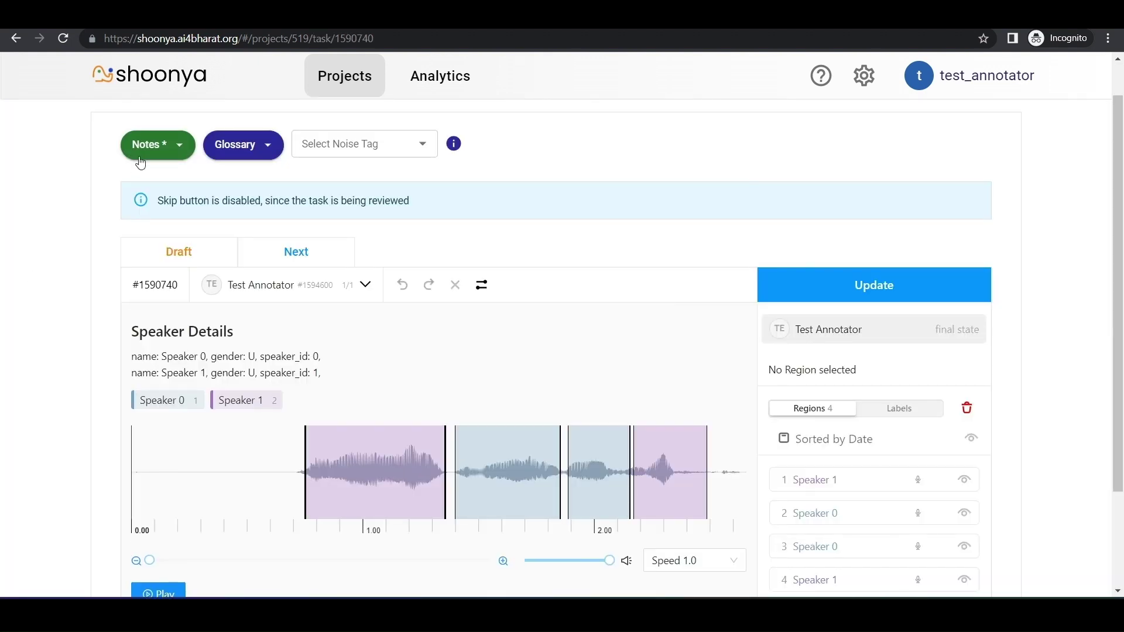
Read the 'Please check' note, add annotation note 'Corrected', and resubmit the task.
{"action": "left_click", "coordinate": [141, 159]}
{"action": "left_click", "coordinate": [216, 258]}
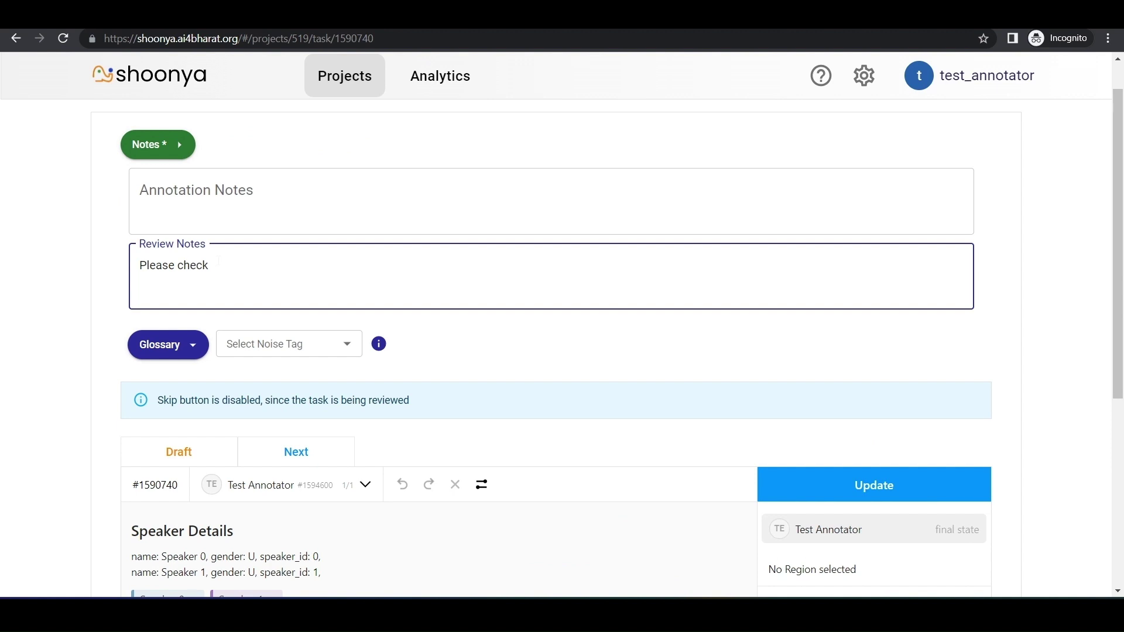
{"action": "left_click", "coordinate": [203, 208]}
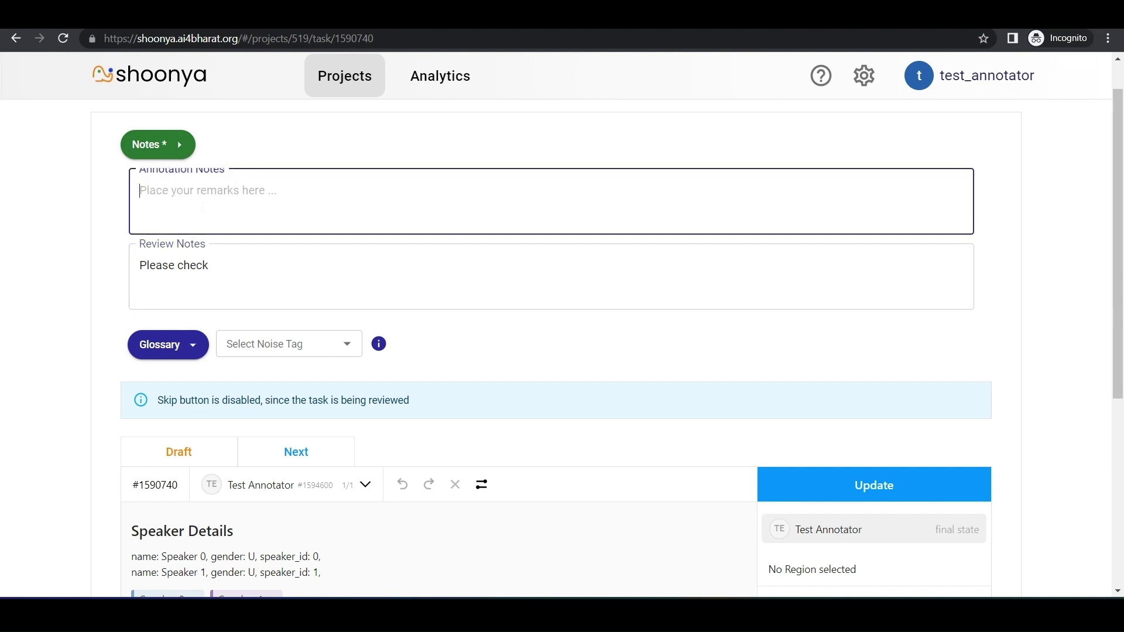
{"action": "type", "text": "Co"}
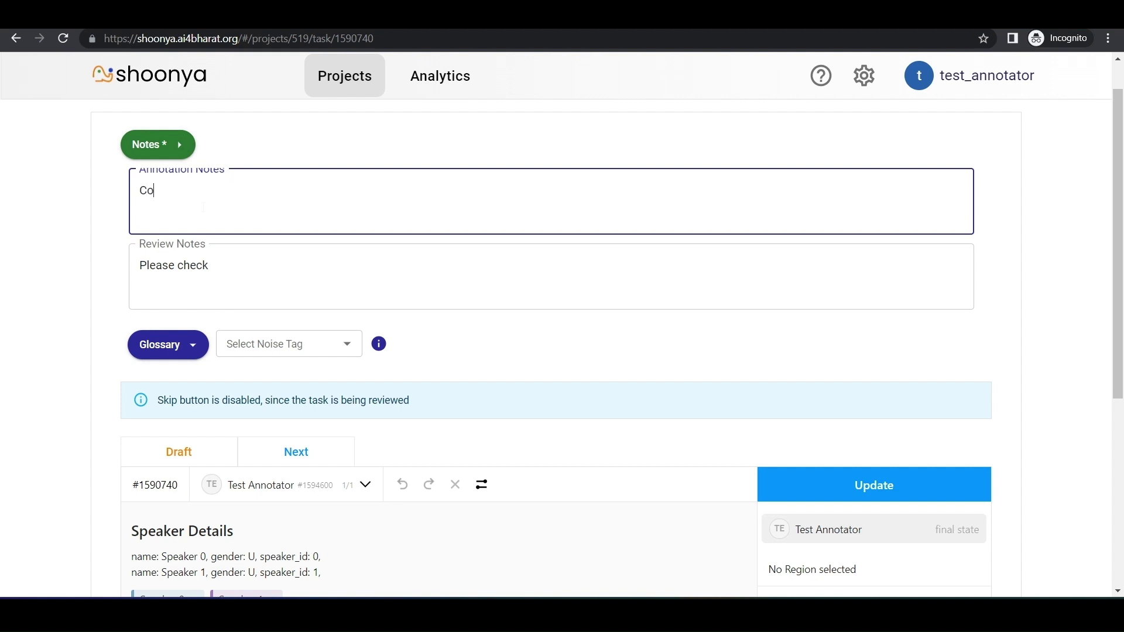
{"action": "type", "text": "rrected"}
{"action": "left_click", "coordinate": [1066, 193]}
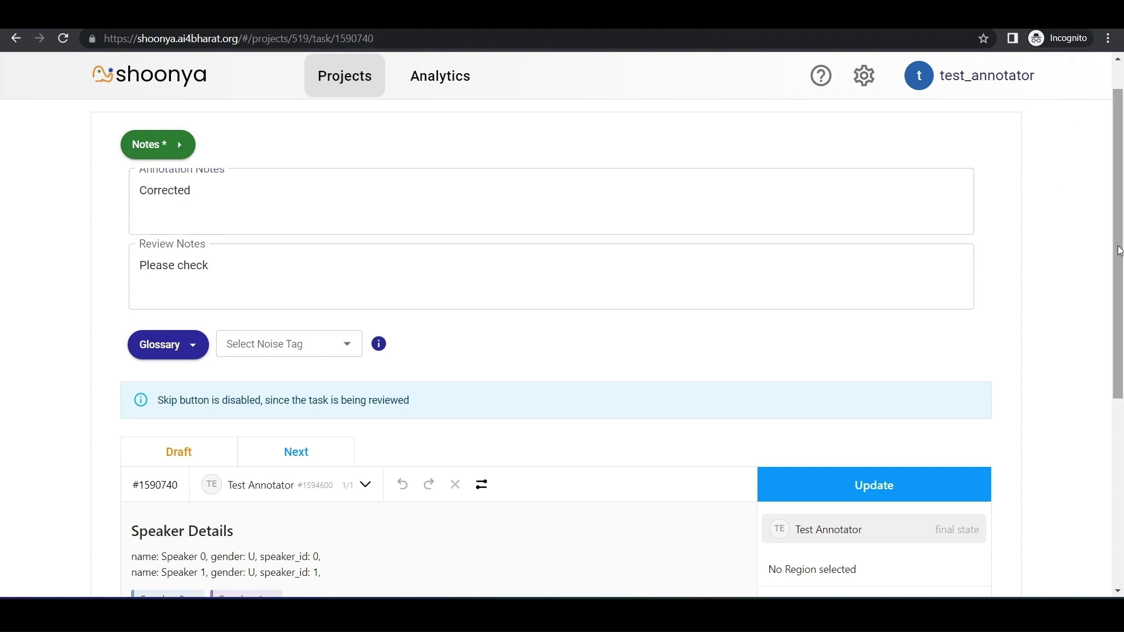
{"action": "scroll", "coordinate": [1054, 263], "scroll_direction": "down", "scroll_amount": 5}
{"action": "scroll", "coordinate": [819, 433], "scroll_direction": "up", "scroll_amount": 5}
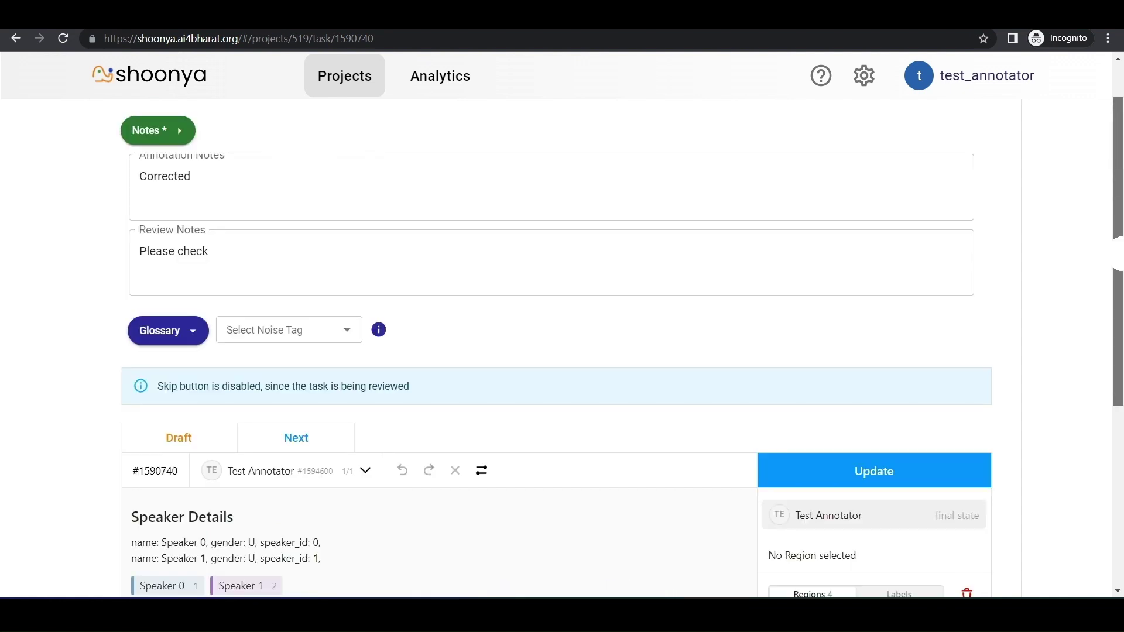
{"action": "left_click", "coordinate": [888, 470]}
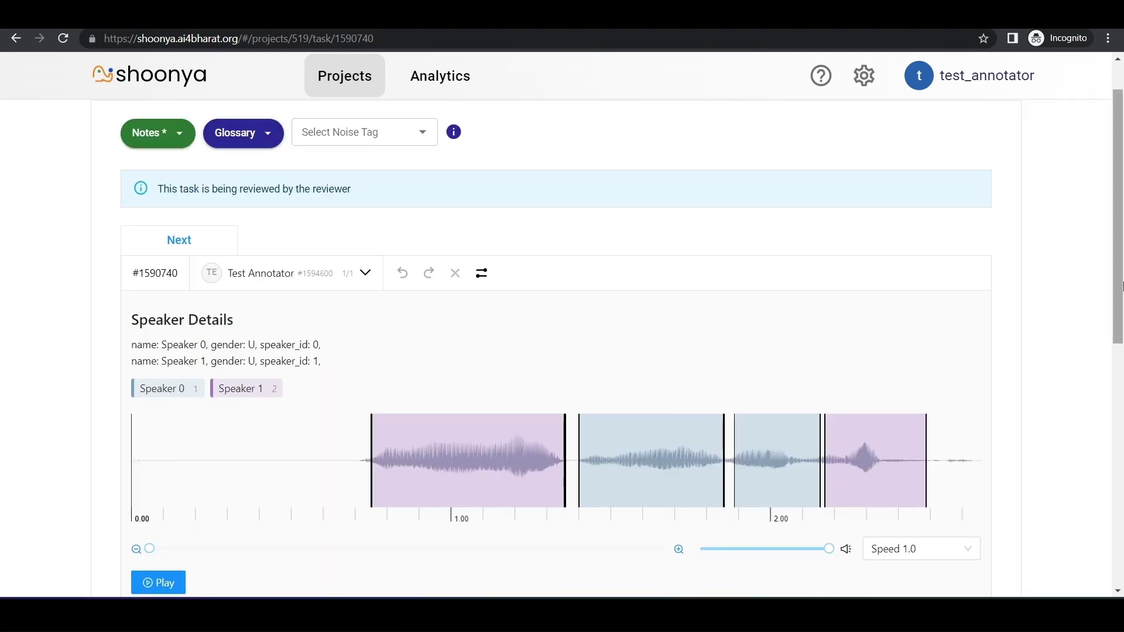
Back on the project, filter the task list to Labeled status.
{"action": "left_click", "coordinate": [181, 122]}
{"action": "left_click", "coordinate": [931, 523]}
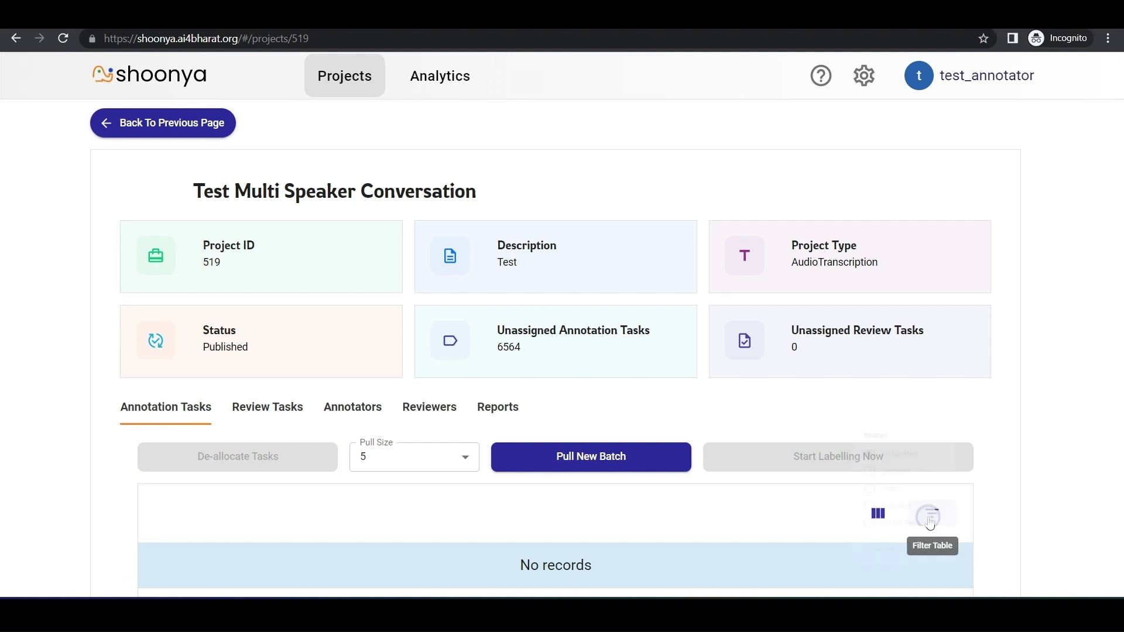
{"action": "left_click", "coordinate": [875, 494]}
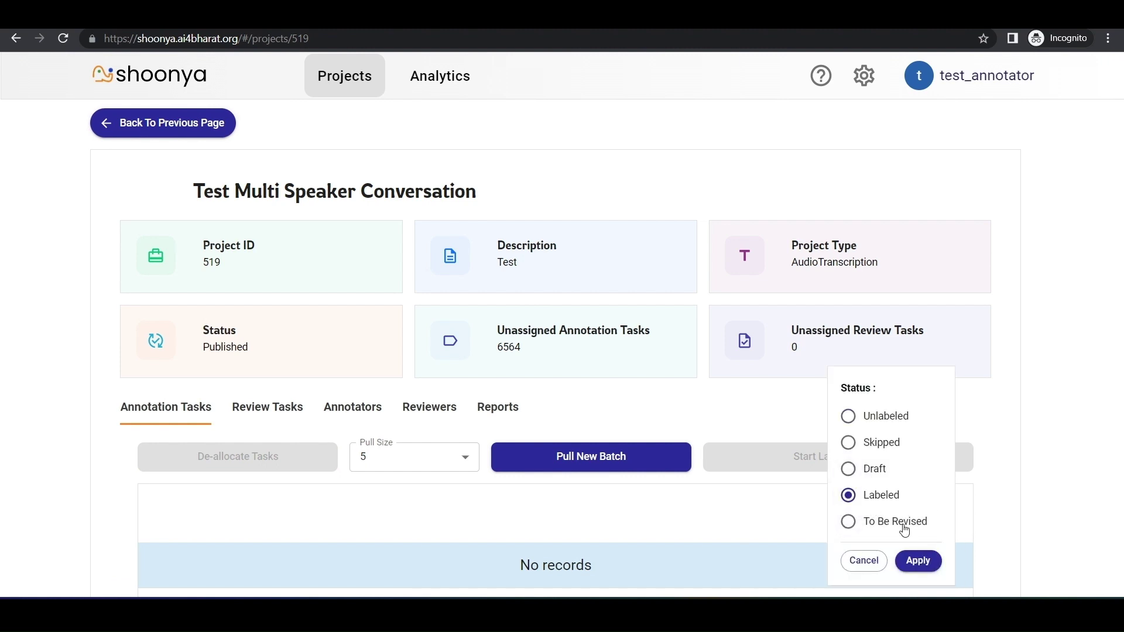
{"action": "left_click", "coordinate": [940, 561]}
{"action": "scroll", "coordinate": [461, 559], "scroll_direction": "down", "scroll_amount": 3}
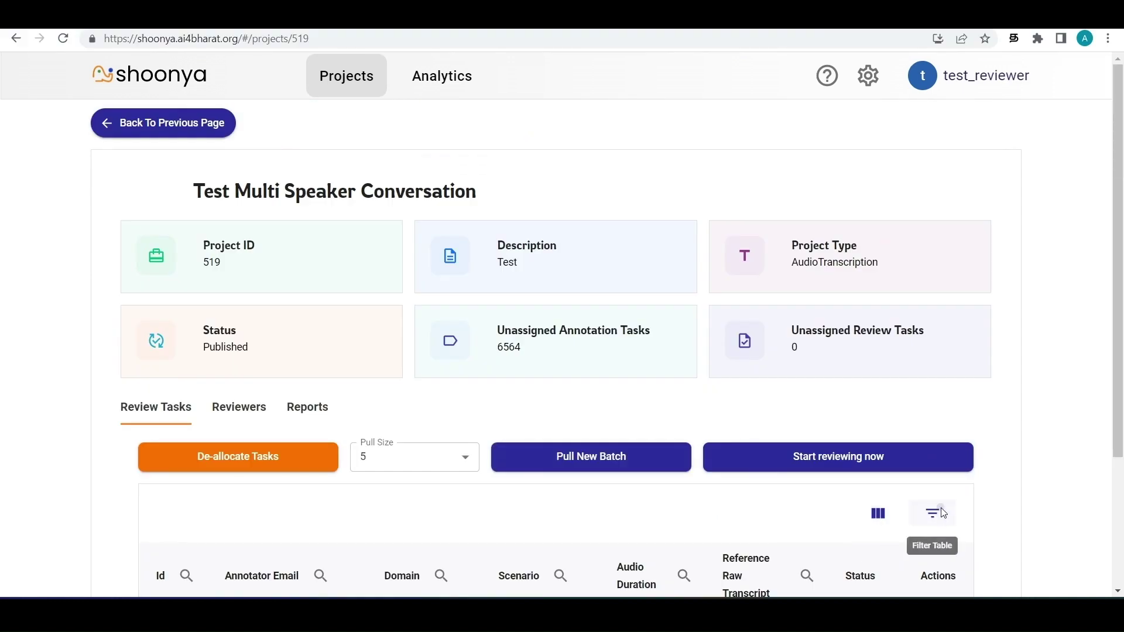
Open task 1590740 from the Review Tasks list.
{"action": "left_click", "coordinate": [944, 514]}
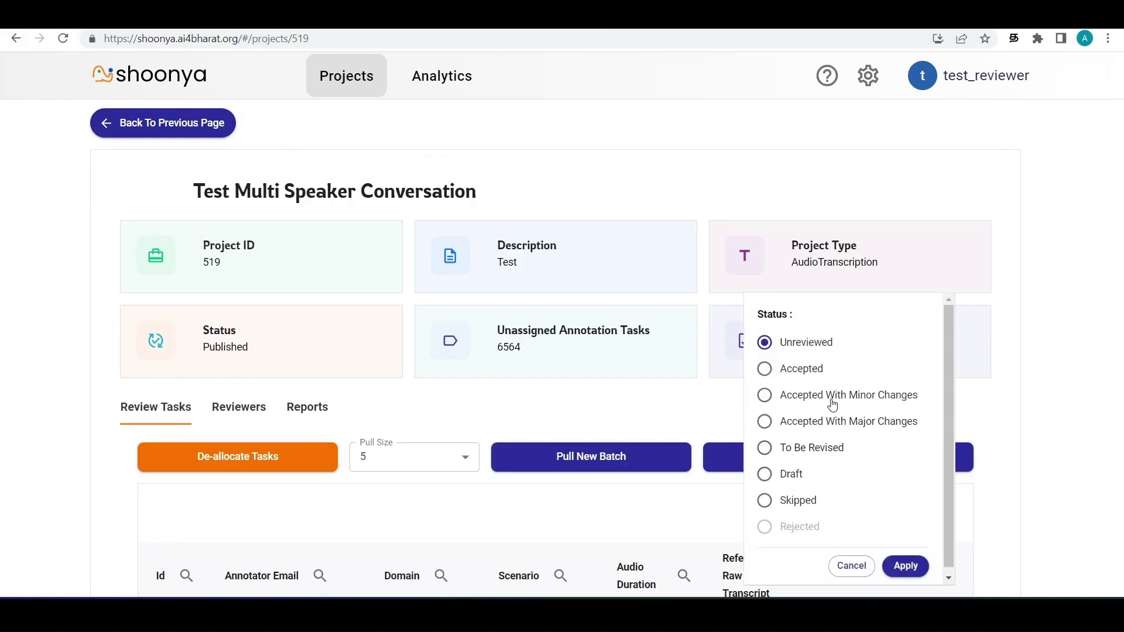
{"action": "left_click", "coordinate": [1095, 298]}
{"action": "scroll", "coordinate": [947, 471], "scroll_direction": "down", "scroll_amount": 3}
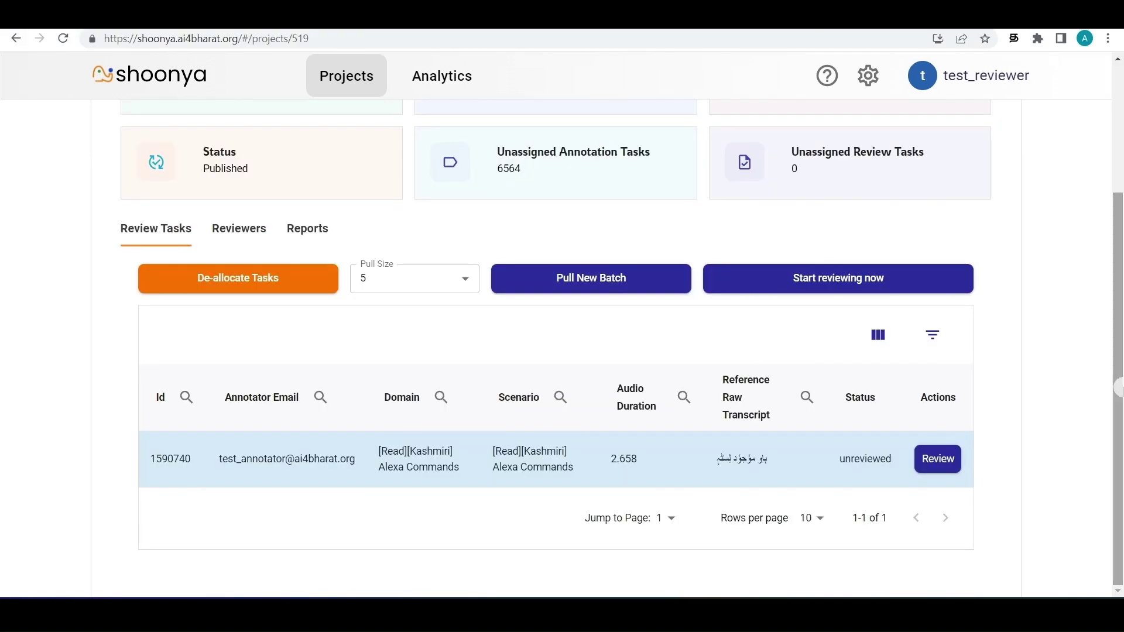
{"action": "left_click", "coordinate": [938, 460]}
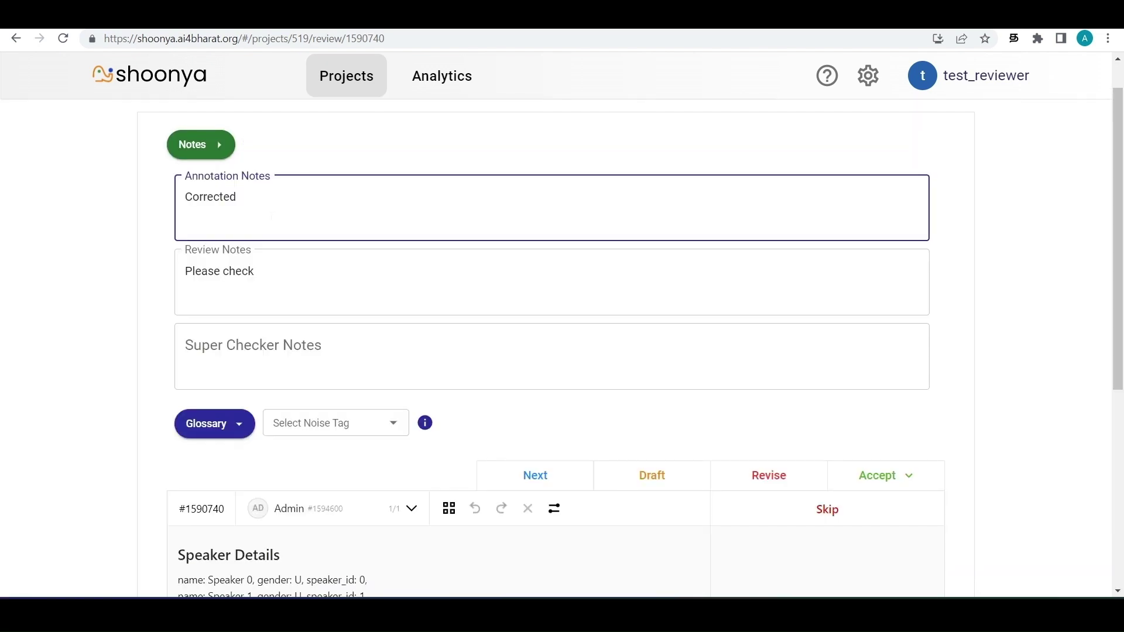
Accept task 1590740 with No Changes.
{"action": "left_click", "coordinate": [1059, 259]}
{"action": "scroll", "coordinate": [1059, 258], "scroll_direction": "down", "scroll_amount": 1}
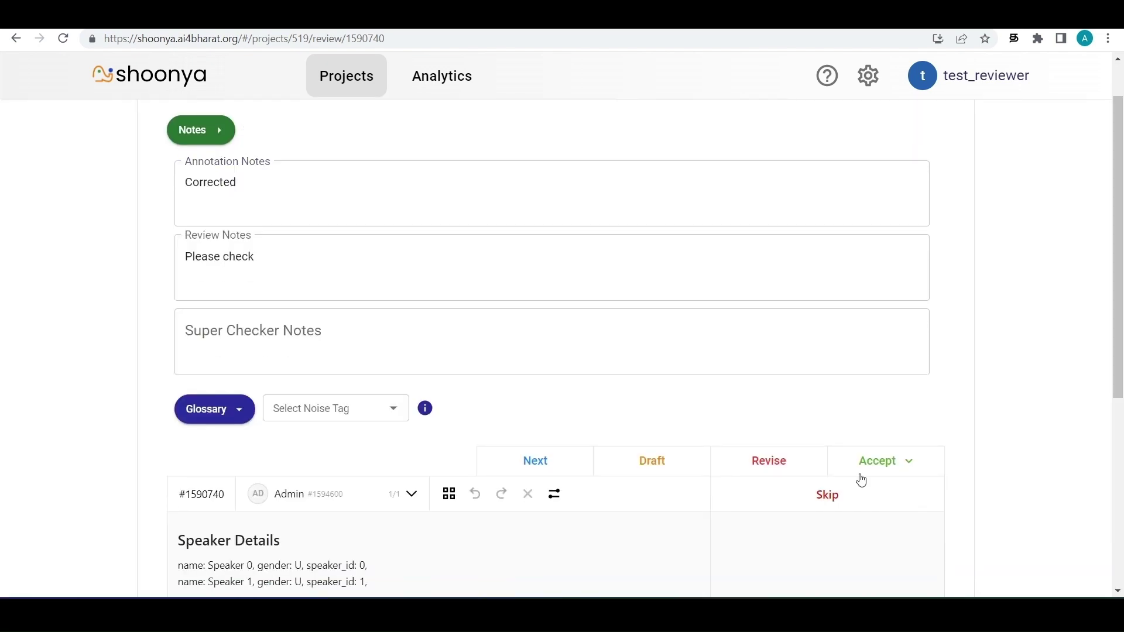
{"action": "left_click", "coordinate": [894, 471]}
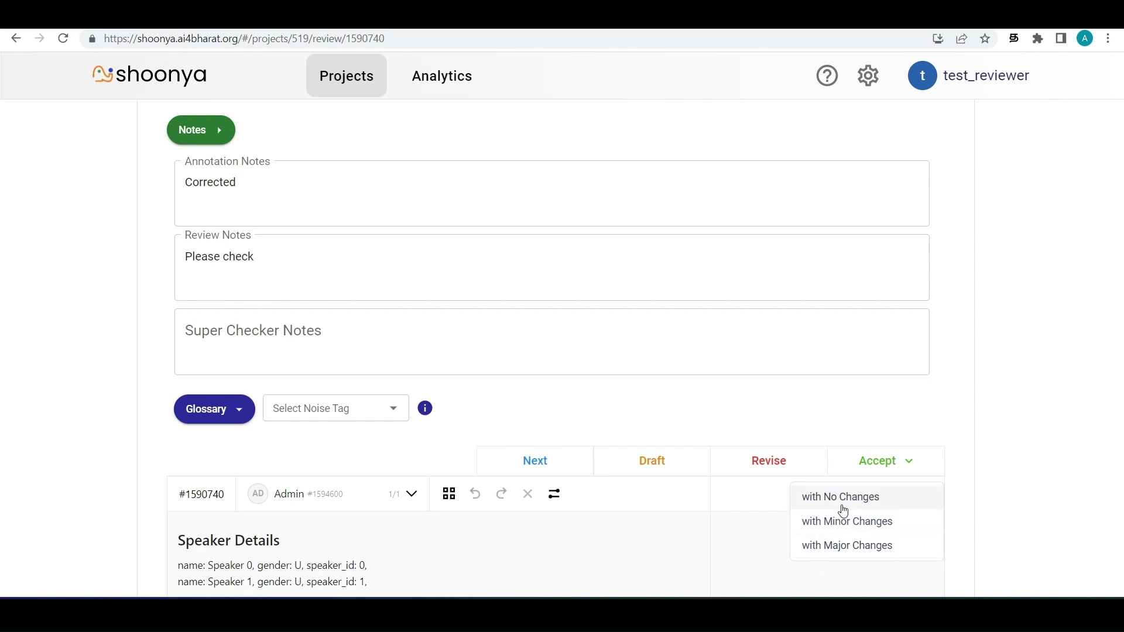
{"action": "left_click", "coordinate": [843, 499]}
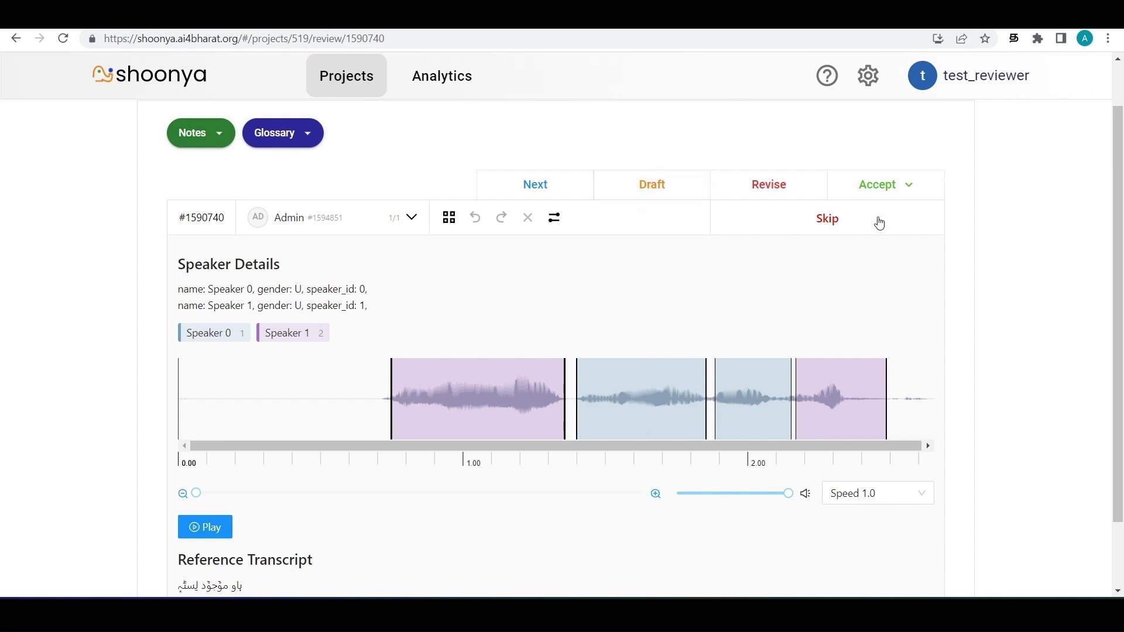
{"action": "scroll", "coordinate": [76, 54], "scroll_direction": "up", "scroll_amount": 1}
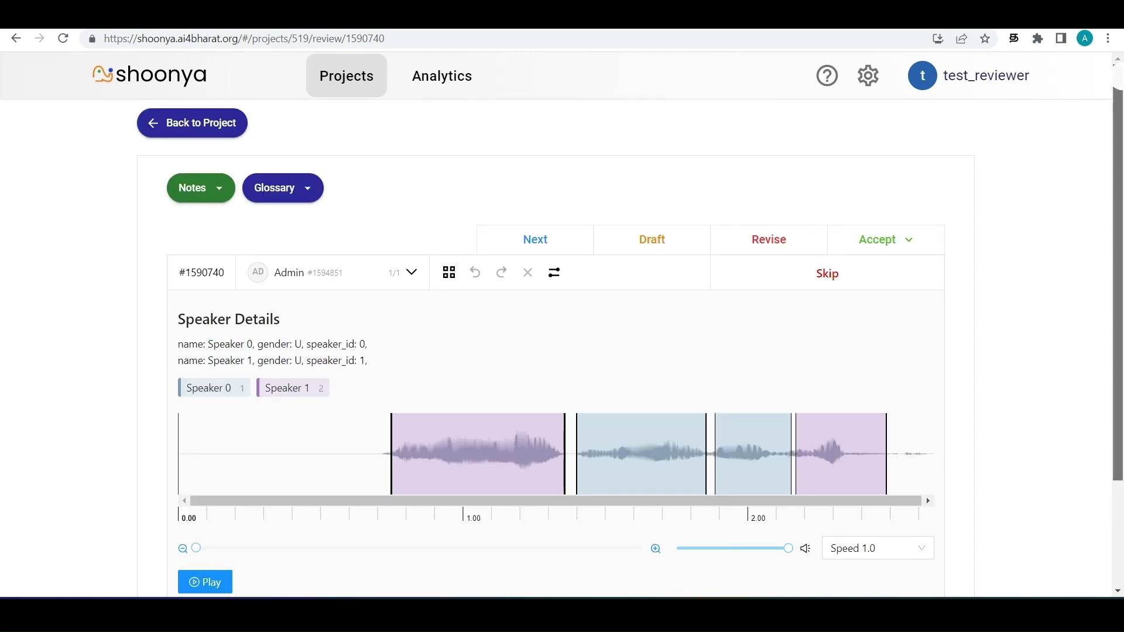
From project 519's Reports section, generate the Reviewer Report for the chosen date range.
{"action": "left_click", "coordinate": [170, 130]}
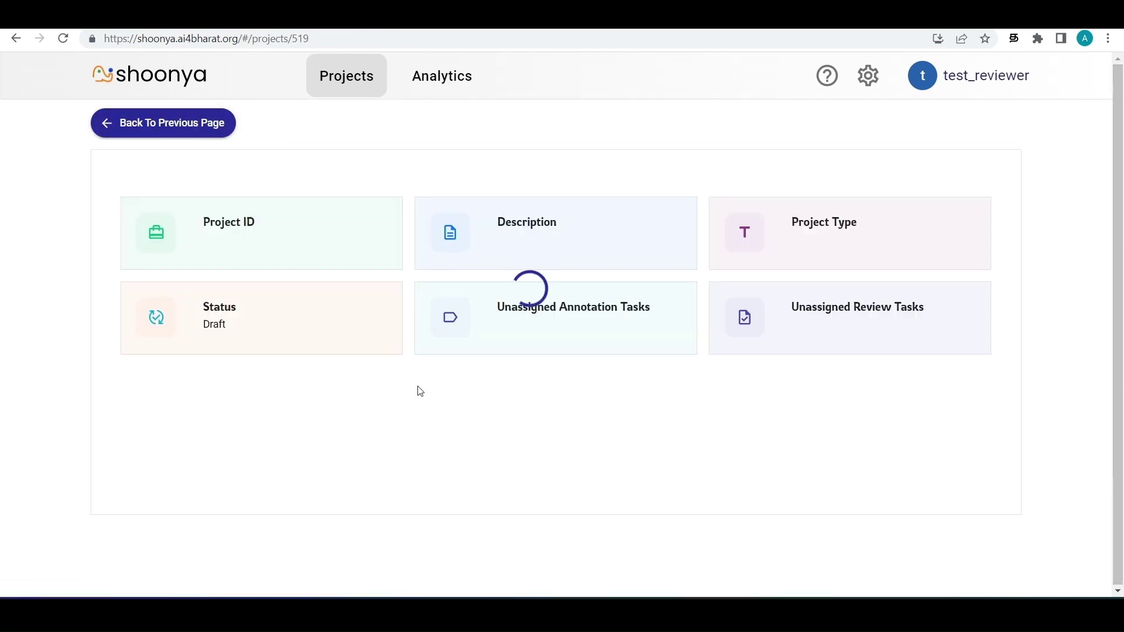
{"action": "left_click", "coordinate": [298, 413]}
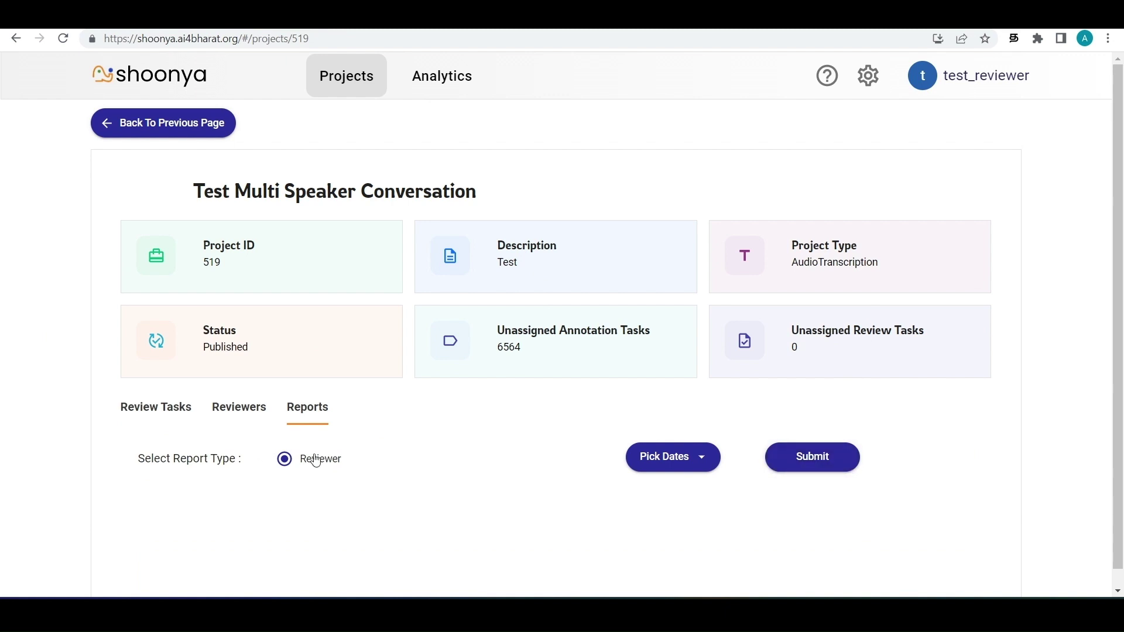
{"action": "left_click", "coordinate": [673, 457]}
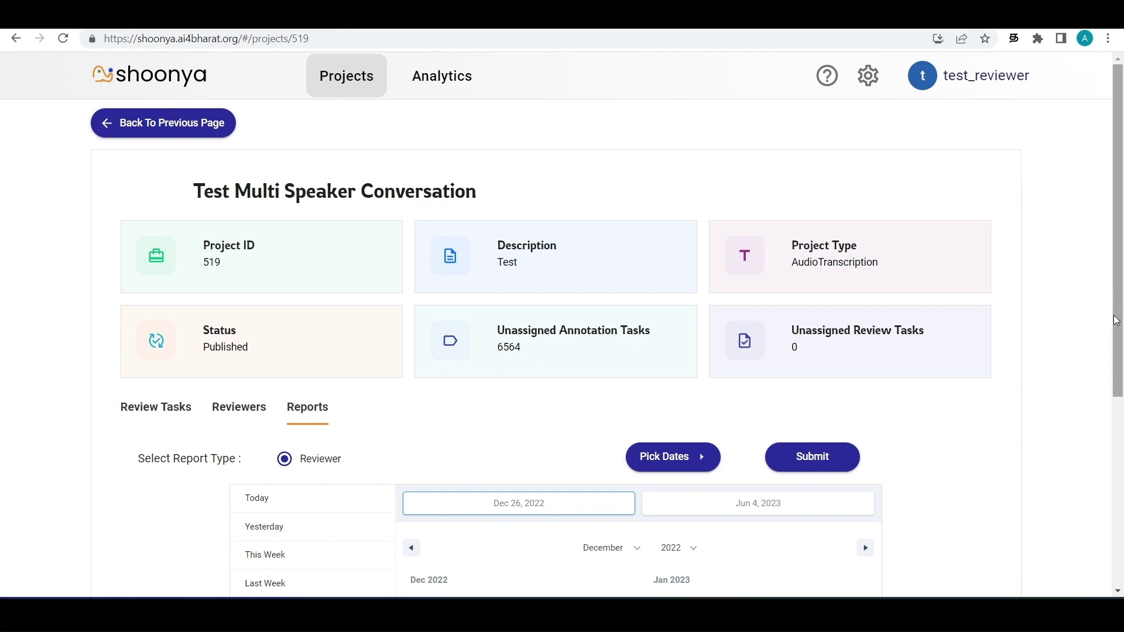
{"action": "left_click_drag", "start_coordinate": [1113, 300], "coordinate": [1114, 450]}
{"action": "left_click", "coordinate": [809, 210]}
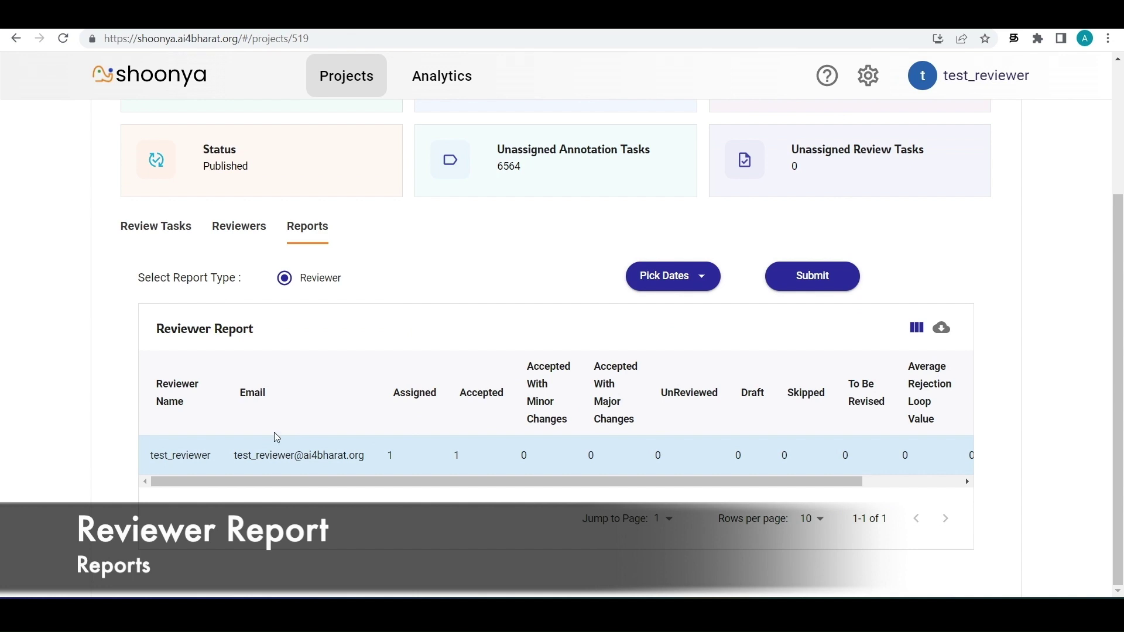
Review the report table: reviewer has 1 task assigned, 1 accepted, 0:00:01 total audio.
{"action": "left_click_drag", "start_coordinate": [285, 482], "coordinate": [383, 482]}
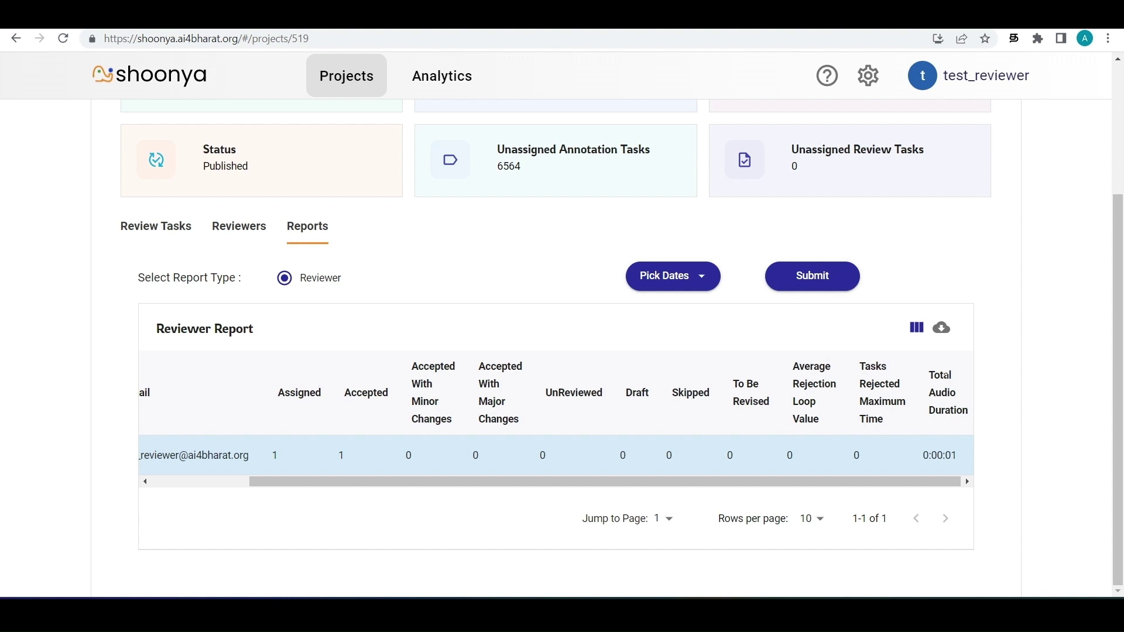
{"action": "left_click_drag", "start_coordinate": [929, 374], "coordinate": [966, 413]}
{"action": "left_click", "coordinate": [1074, 349]}
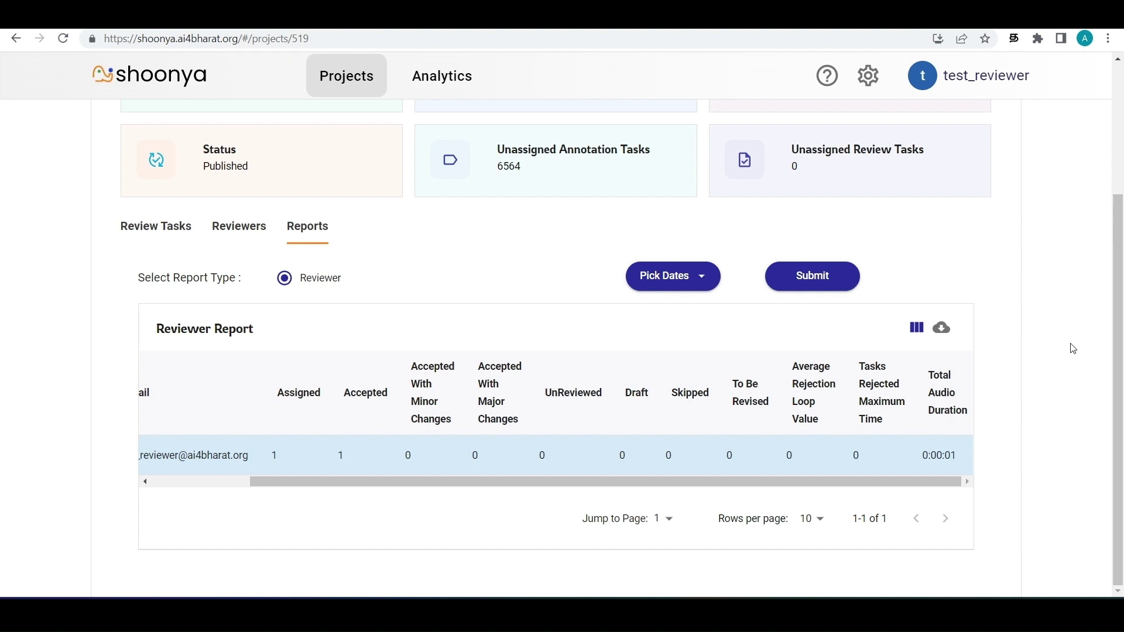
{"action": "left_click_drag", "start_coordinate": [1120, 343], "coordinate": [1109, 190]}
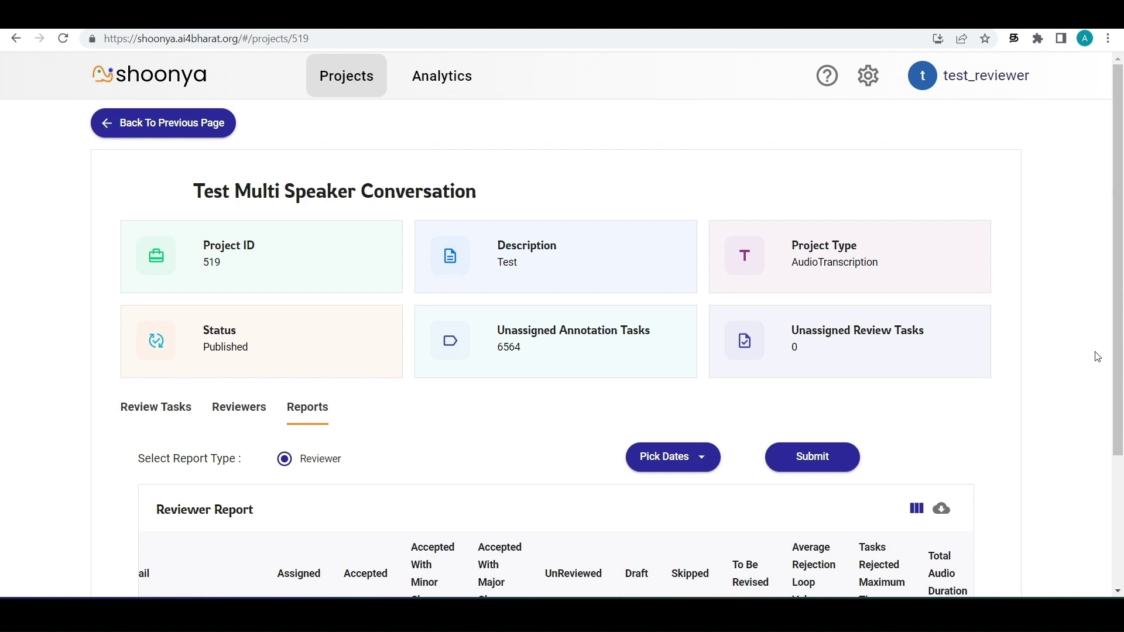